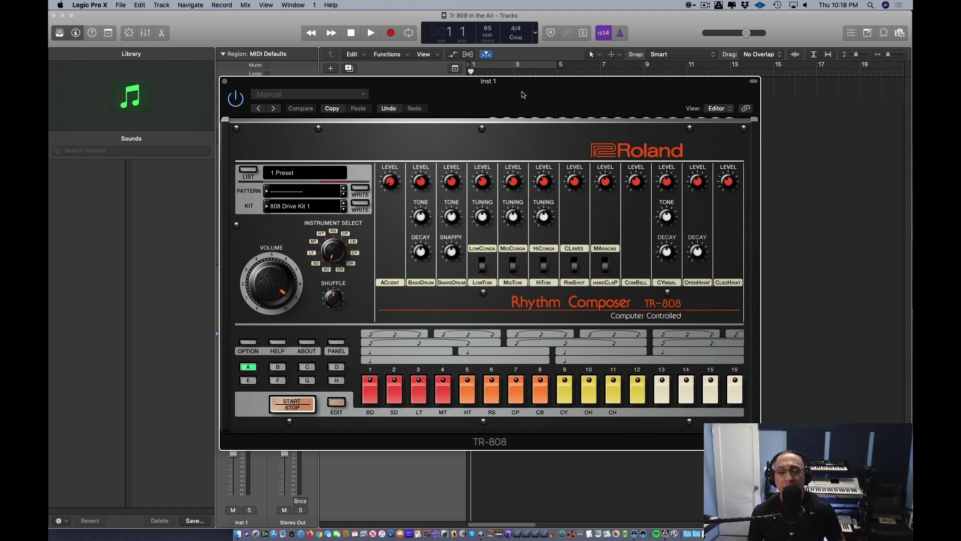
{"action": "left_click_drag", "start_coordinate": [522, 94], "coordinate": [512, 114]}
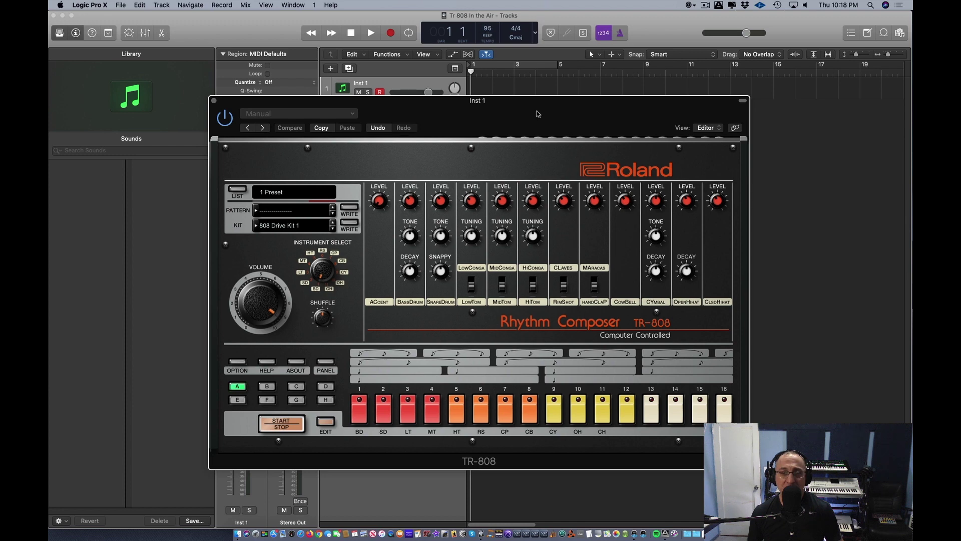
{"action": "left_click_drag", "start_coordinate": [537, 114], "coordinate": [535, 90]}
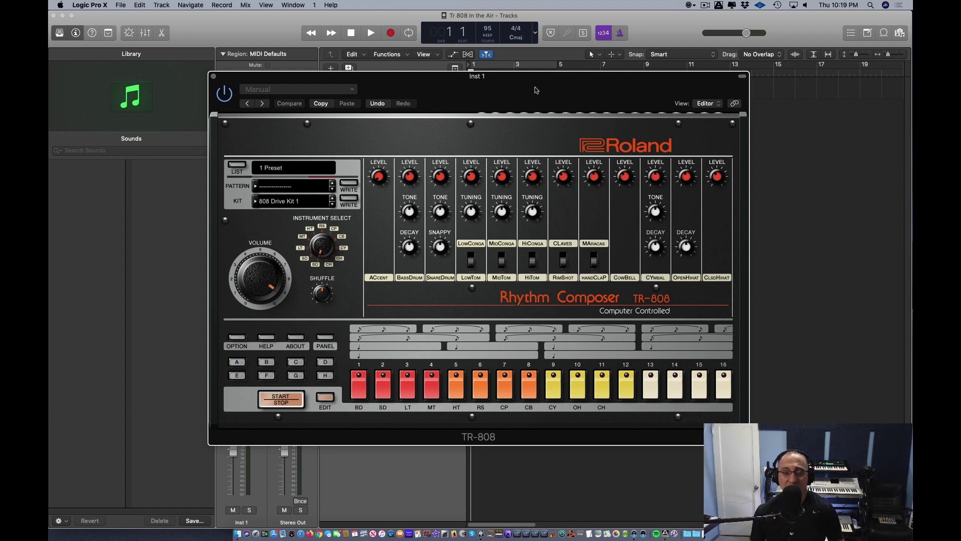
{"action": "left_click_drag", "start_coordinate": [529, 86], "coordinate": [526, 77]}
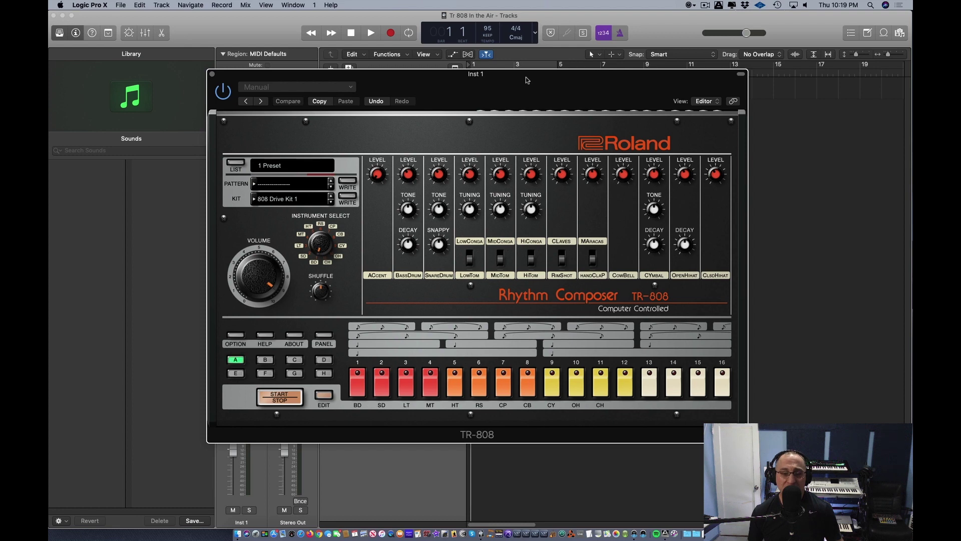
{"action": "left_click_drag", "start_coordinate": [525, 77], "coordinate": [527, 73]}
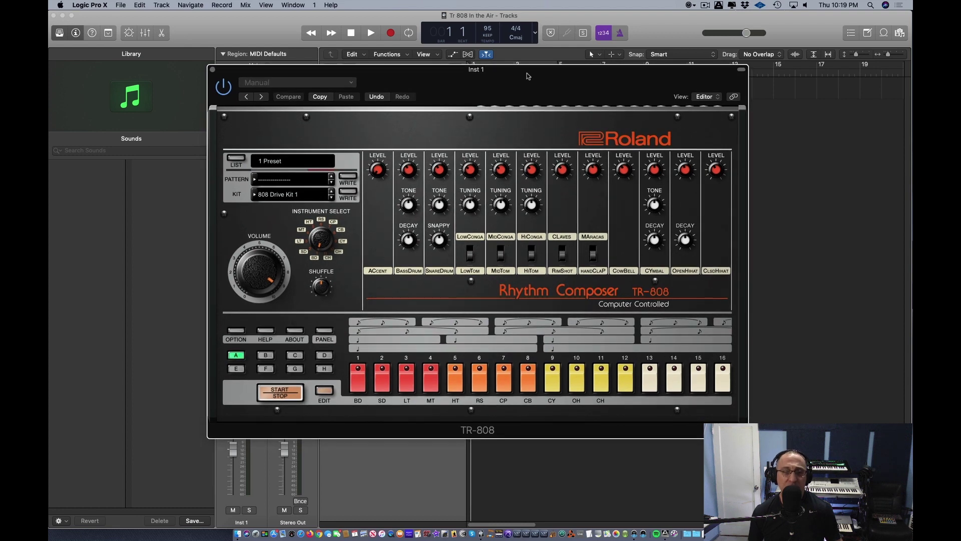
{"action": "left_click_drag", "start_coordinate": [509, 86], "coordinate": [510, 93]}
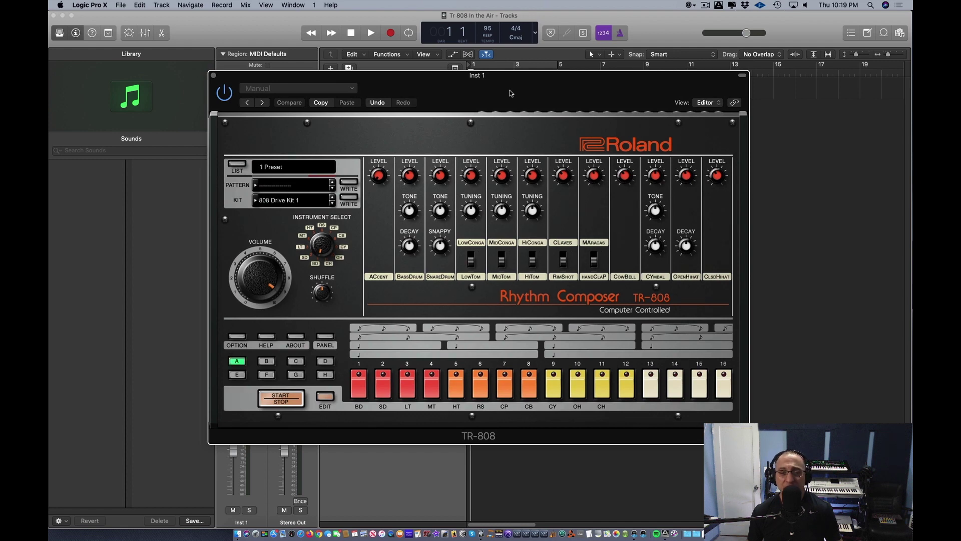
{"action": "left_click_drag", "start_coordinate": [513, 88], "coordinate": [517, 91]}
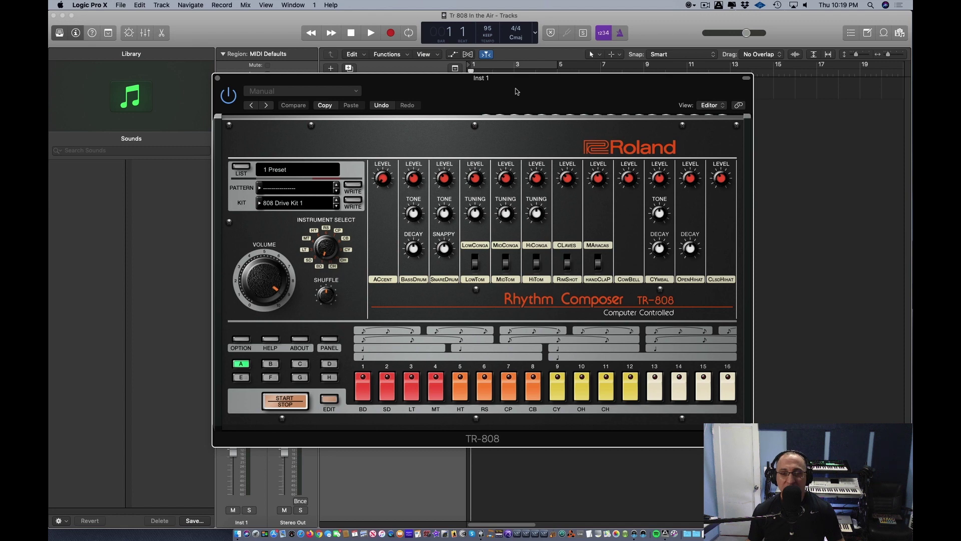
{"action": "mouse_move", "coordinate": [516, 91]}
{"action": "left_mouse_down"}
{"action": "mouse_move", "coordinate": [508, 85]}
{"action": "mouse_move", "coordinate": [520, 88]}
{"action": "left_mouse_up"}
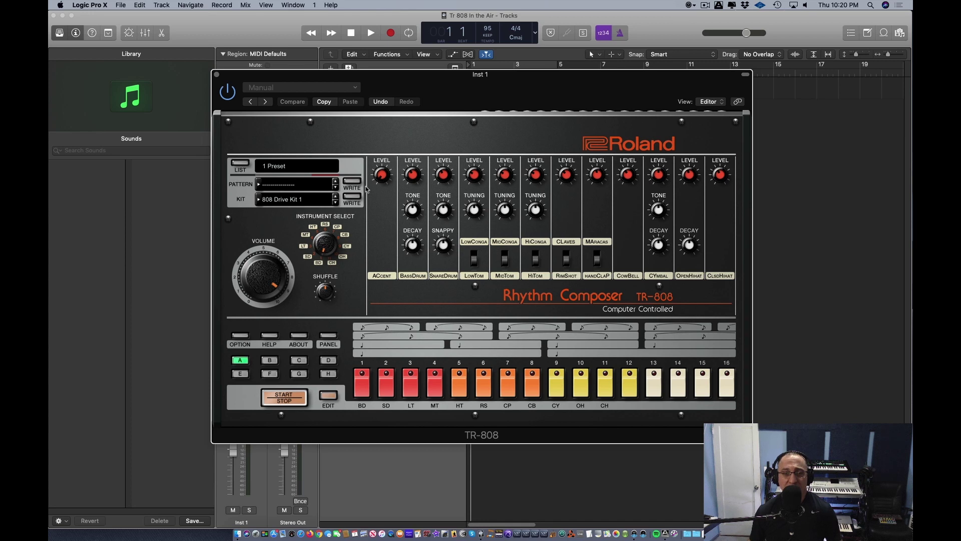
Try the accent level knob, and switch to the gain, pan and tuning controls and back to the level controls
{"action": "mouse_move", "coordinate": [379, 188]}
{"action": "left_mouse_down"}
{"action": "mouse_move", "coordinate": [382, 145]}
{"action": "mouse_move", "coordinate": [380, 174]}
{"action": "left_mouse_up"}
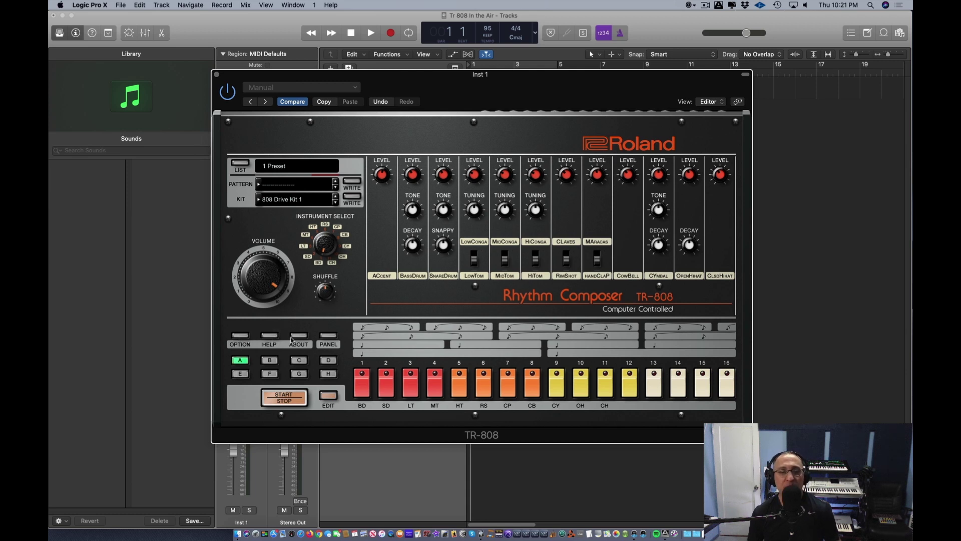
{"action": "left_click", "coordinate": [328, 336]}
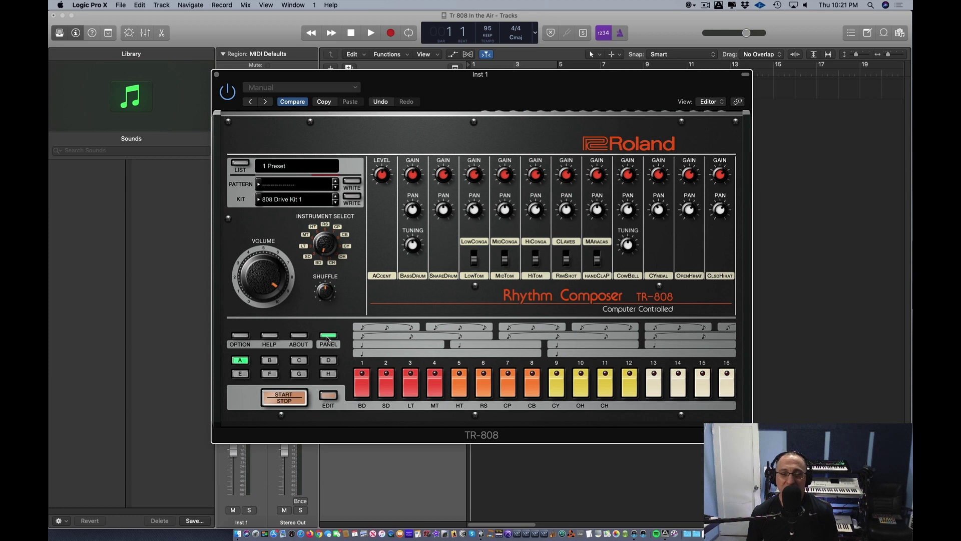
{"action": "left_click", "coordinate": [327, 336]}
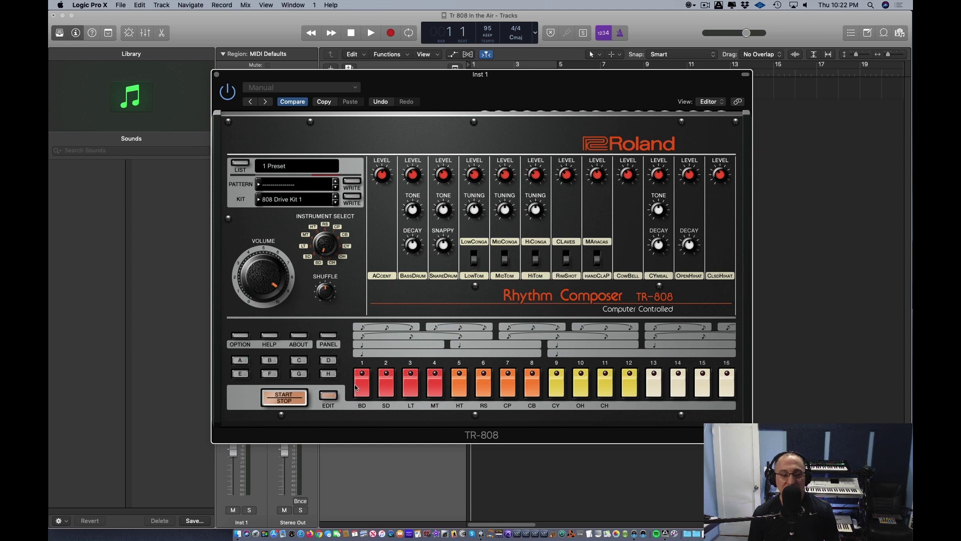
Open the step pattern editor for variation A and start playback with open hi-hats on steps 1 and 13
{"action": "left_click", "coordinate": [326, 394]}
{"action": "left_click", "coordinate": [329, 396]}
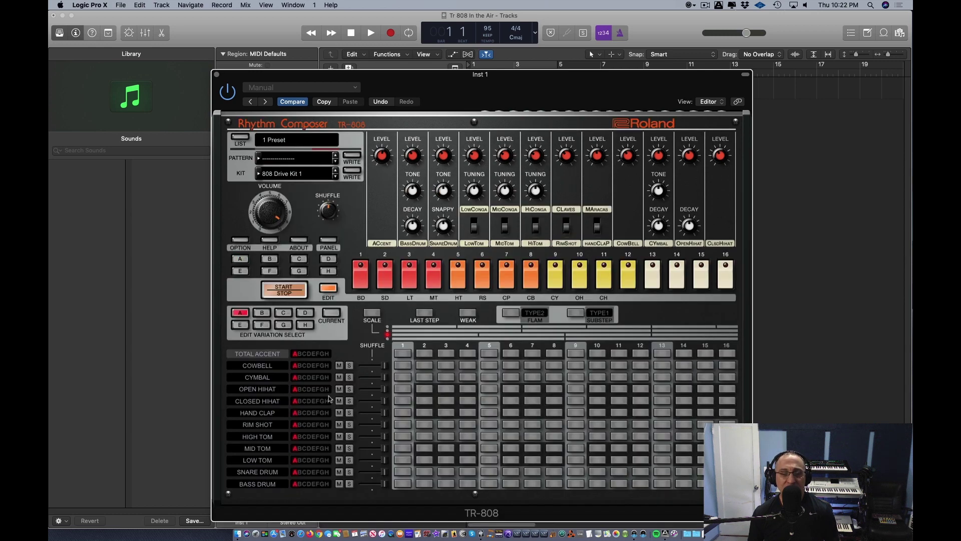
{"action": "left_click_drag", "start_coordinate": [607, 79], "coordinate": [600, 51]}
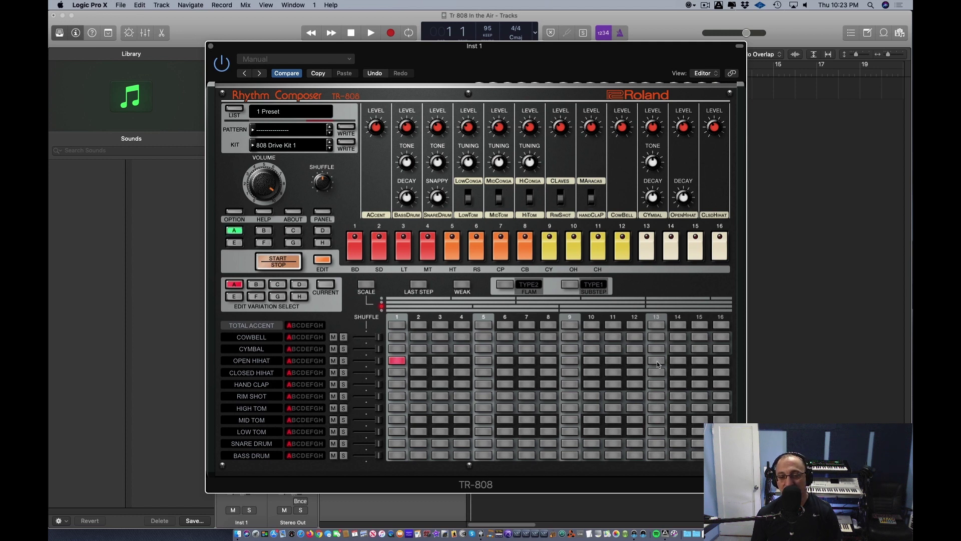
{"action": "left_click", "coordinate": [283, 264]}
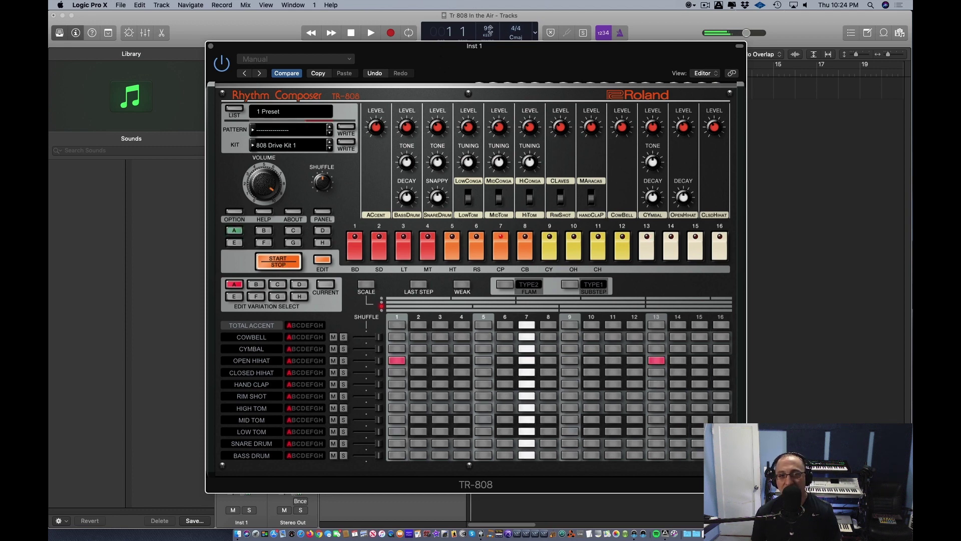
{"action": "left_click_drag", "start_coordinate": [538, 59], "coordinate": [539, 64]}
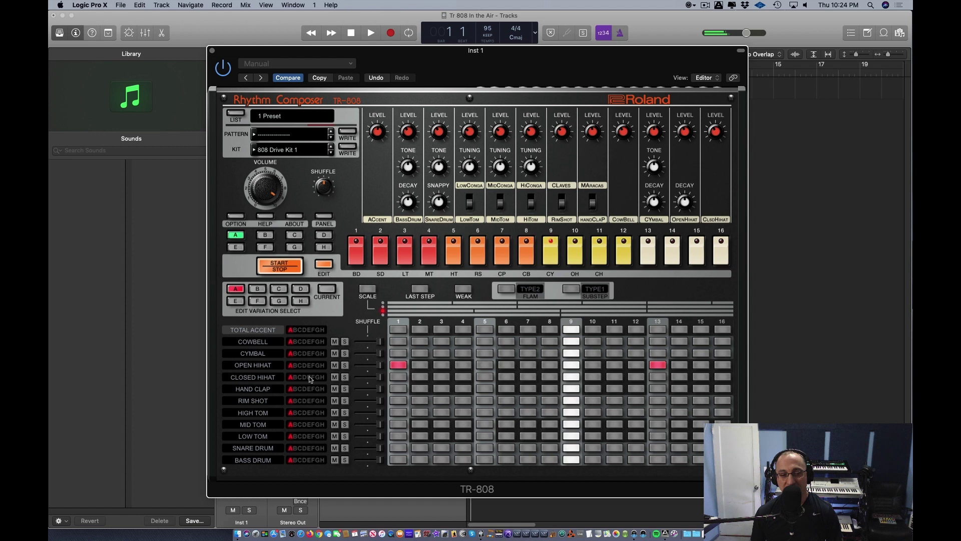
Place closed hi-hats on steps 3, 7, 11 and 15 of variation A
{"action": "left_click", "coordinate": [441, 376]}
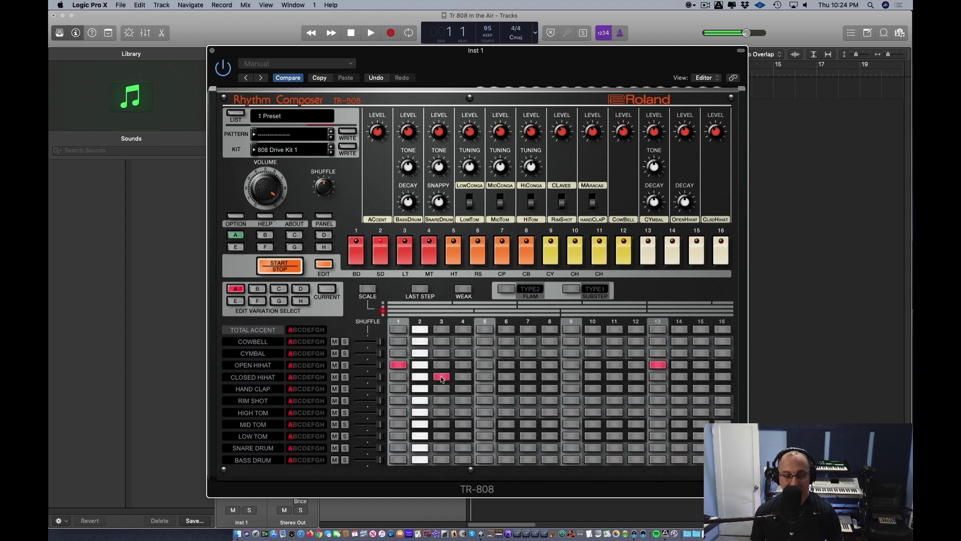
{"action": "left_click", "coordinate": [527, 377]}
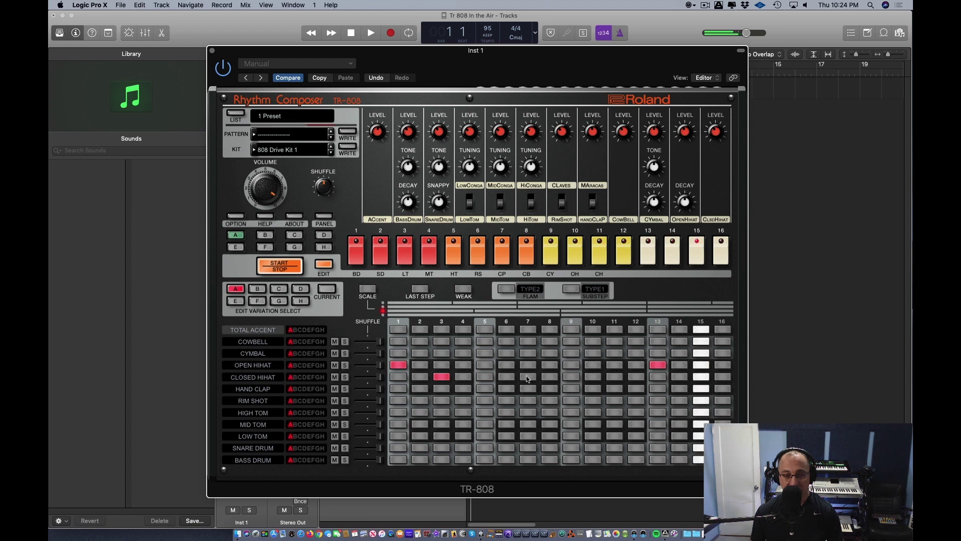
{"action": "left_click", "coordinate": [614, 376]}
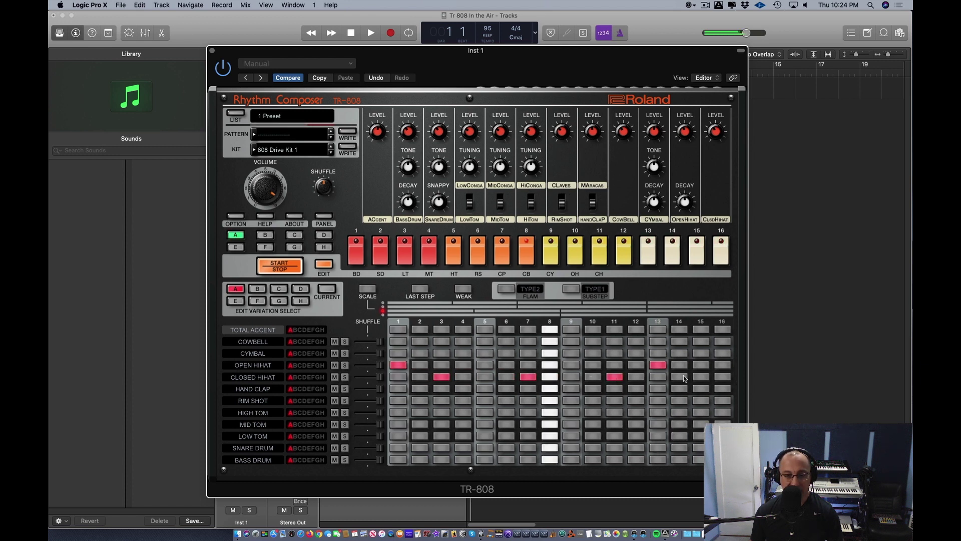
{"action": "left_click", "coordinate": [701, 376]}
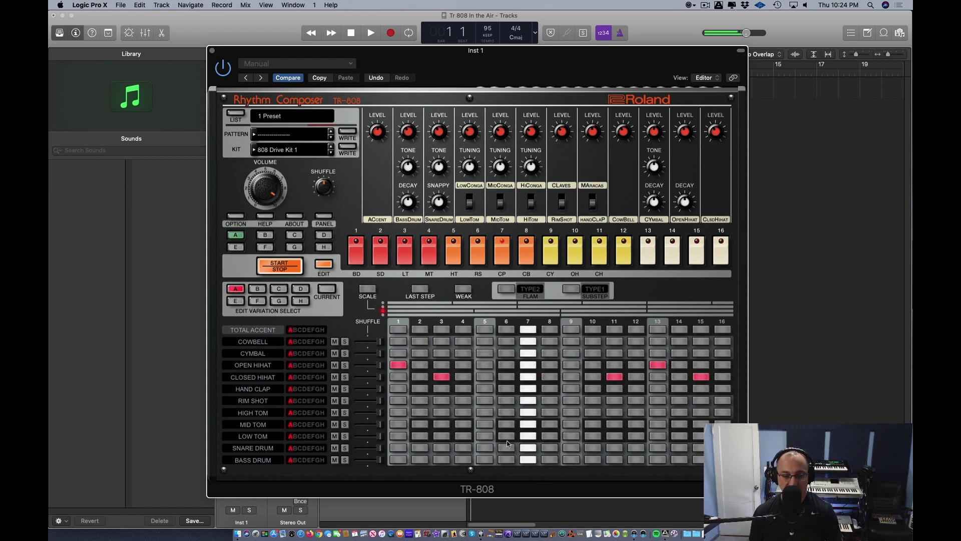
Place high toms on steps 3, 7 and 13 and bass drums on steps 11 and 13 of variation A
{"action": "left_click", "coordinate": [440, 412]}
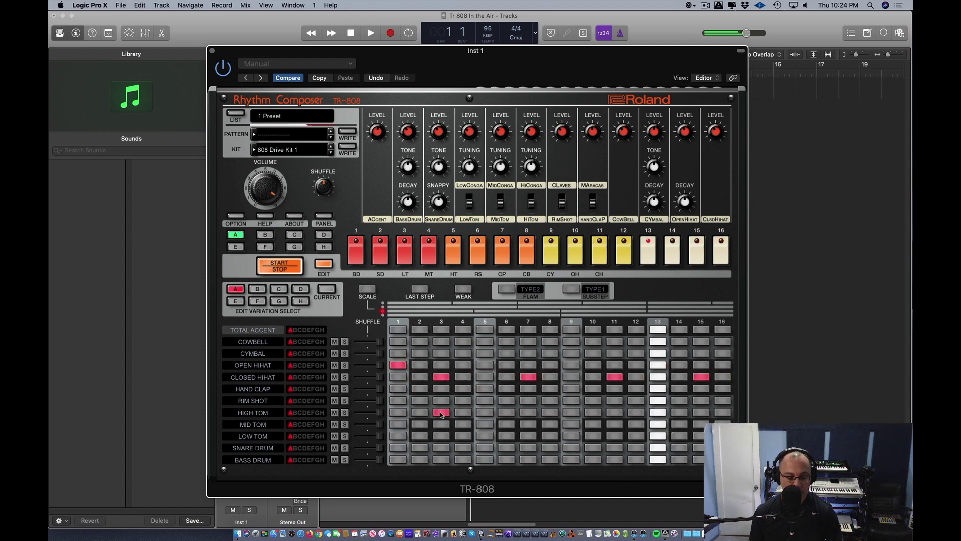
{"action": "left_click", "coordinate": [528, 412]}
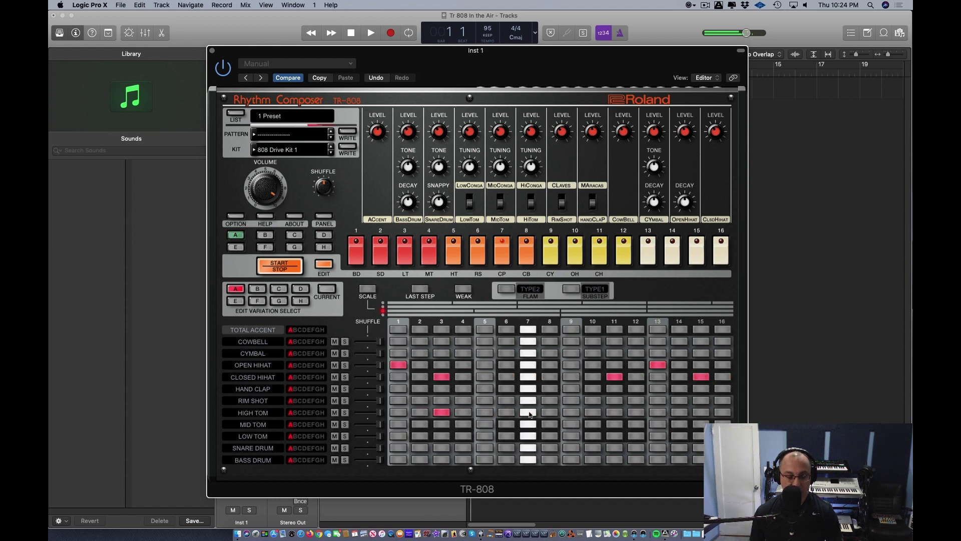
{"action": "left_click", "coordinate": [657, 413]}
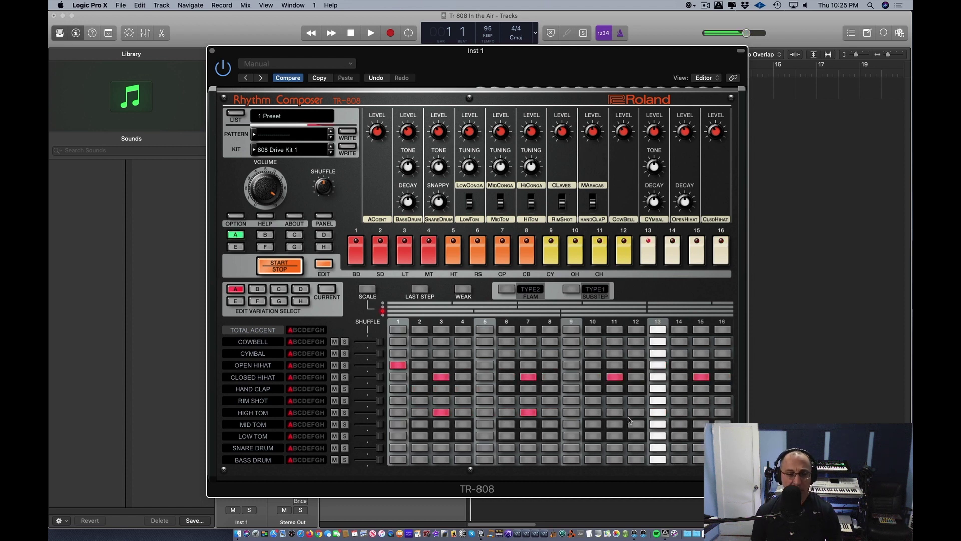
{"action": "left_click", "coordinate": [615, 460]}
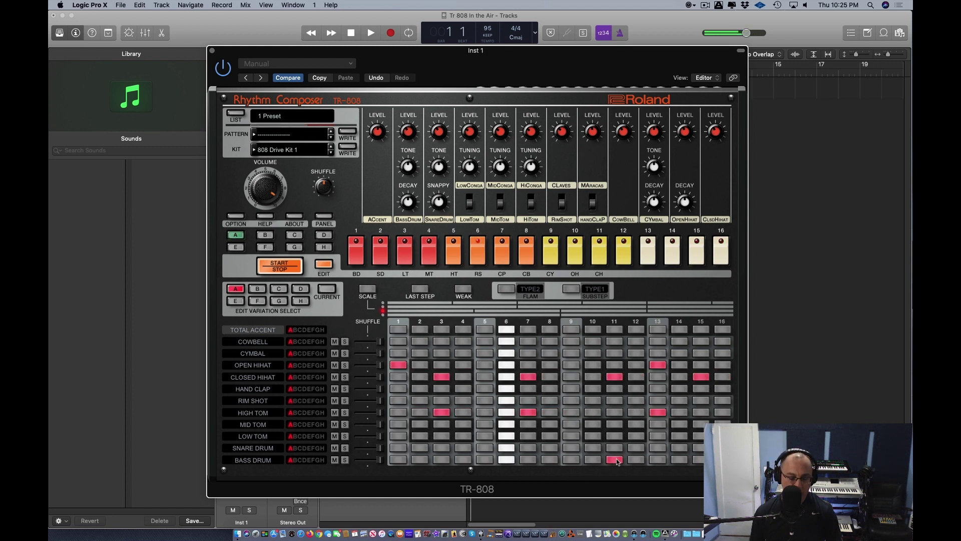
{"action": "left_click", "coordinate": [658, 460]}
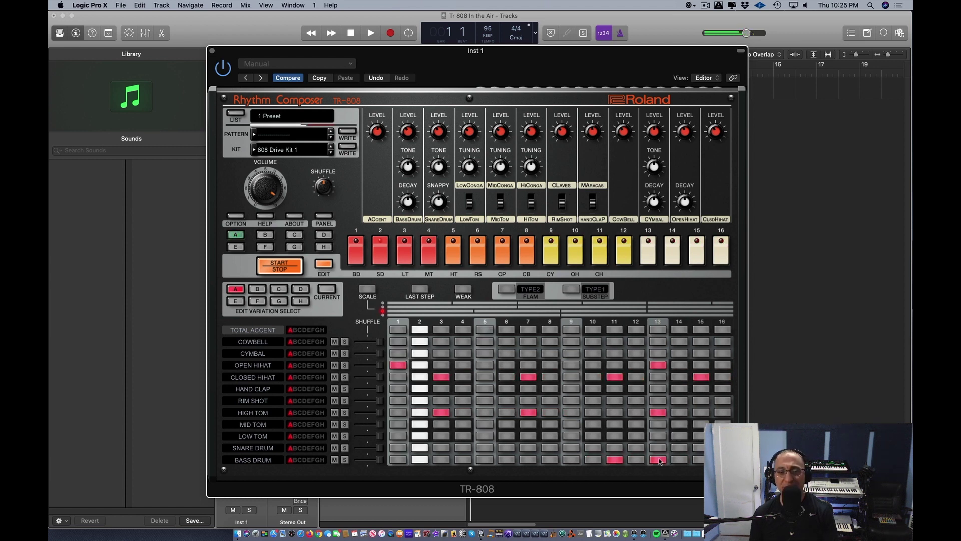
Stop playback and program variation B with open hi-hats on steps 1 and 13 and closed hi-hats on steps 3, 7, 11 and 15
{"action": "left_click", "coordinate": [256, 289]}
{"action": "left_click", "coordinate": [283, 268]}
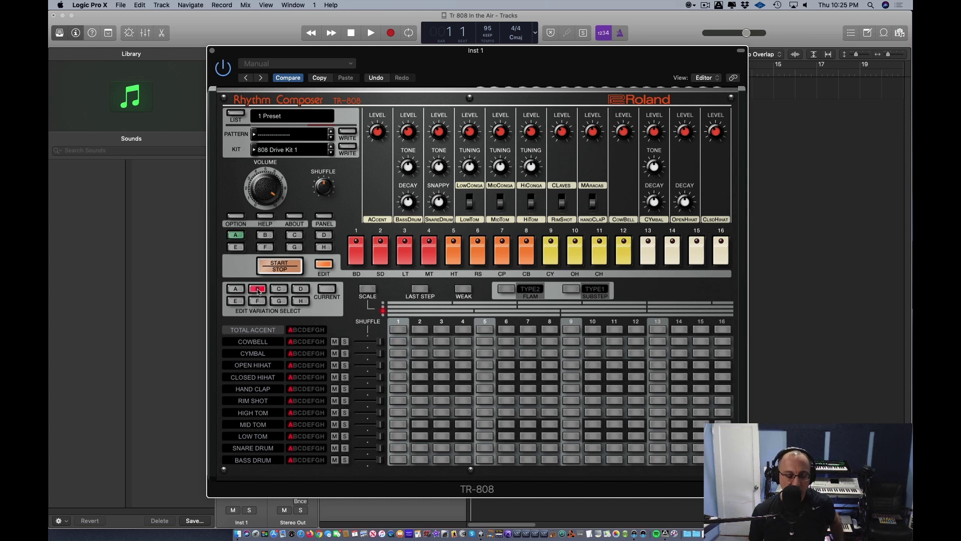
{"action": "left_click", "coordinate": [398, 365]}
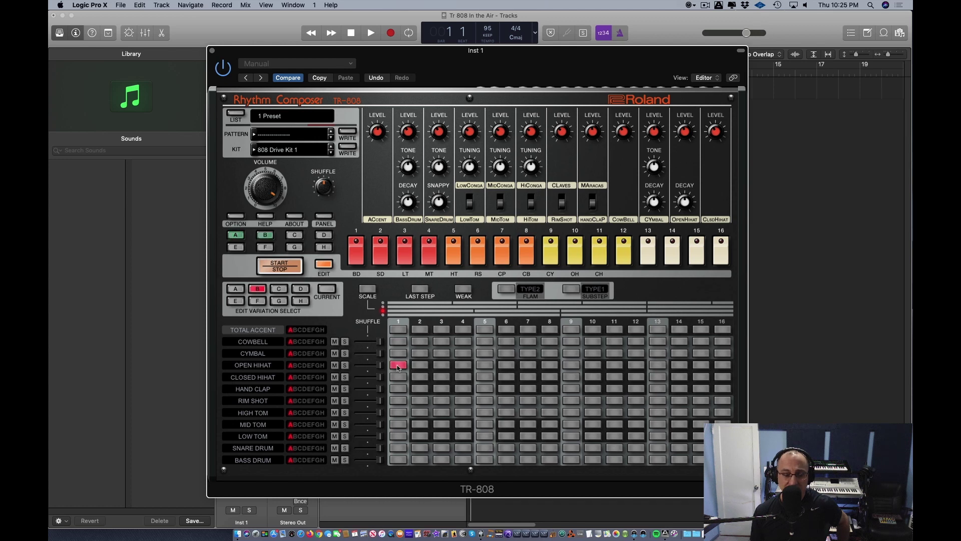
{"action": "left_click", "coordinate": [658, 371]}
{"action": "left_click", "coordinate": [658, 371]}
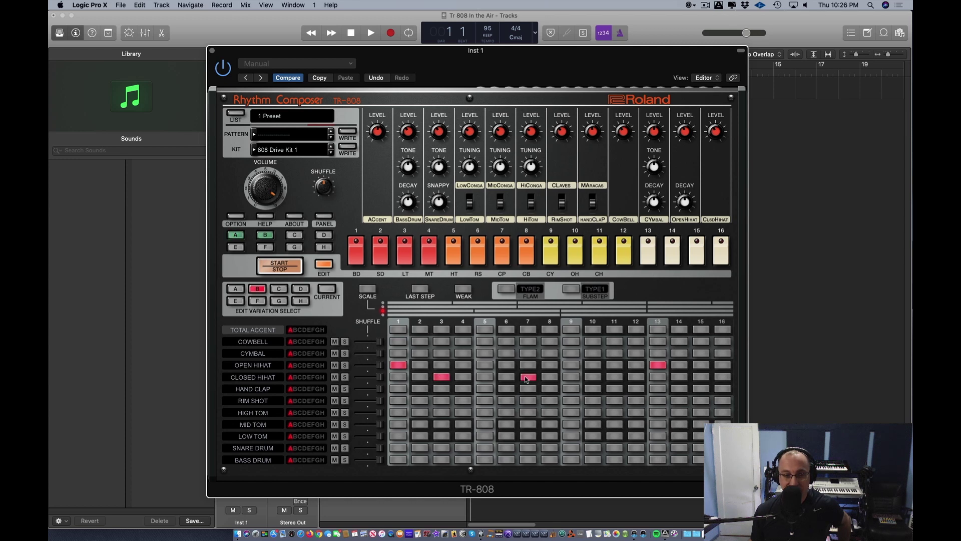
{"action": "left_click", "coordinate": [614, 377]}
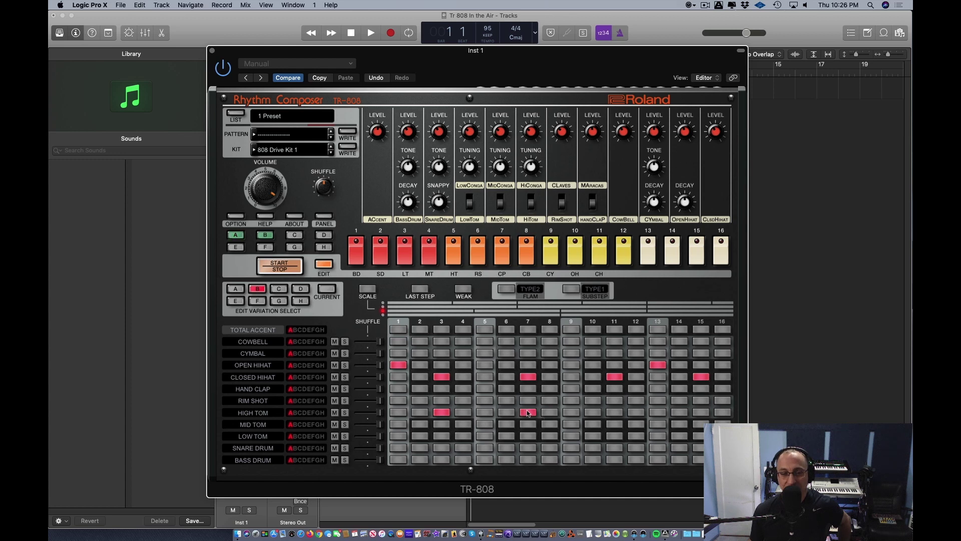
Add high toms on steps 3, 7 and 13, bass drums on 1, 5, 9, 11, 13 and 15, and total accents on 13 and 15
{"action": "left_click", "coordinate": [656, 412]}
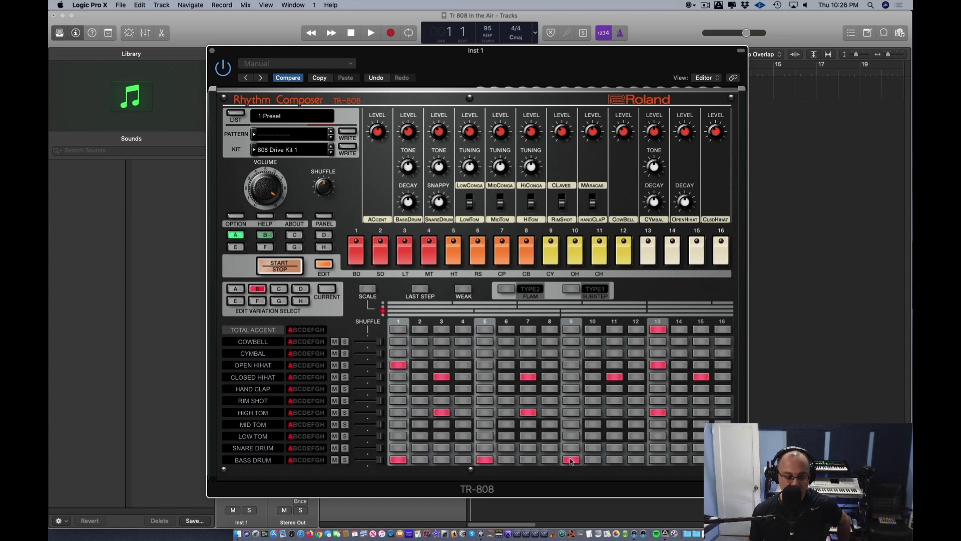
{"action": "left_click", "coordinate": [615, 458]}
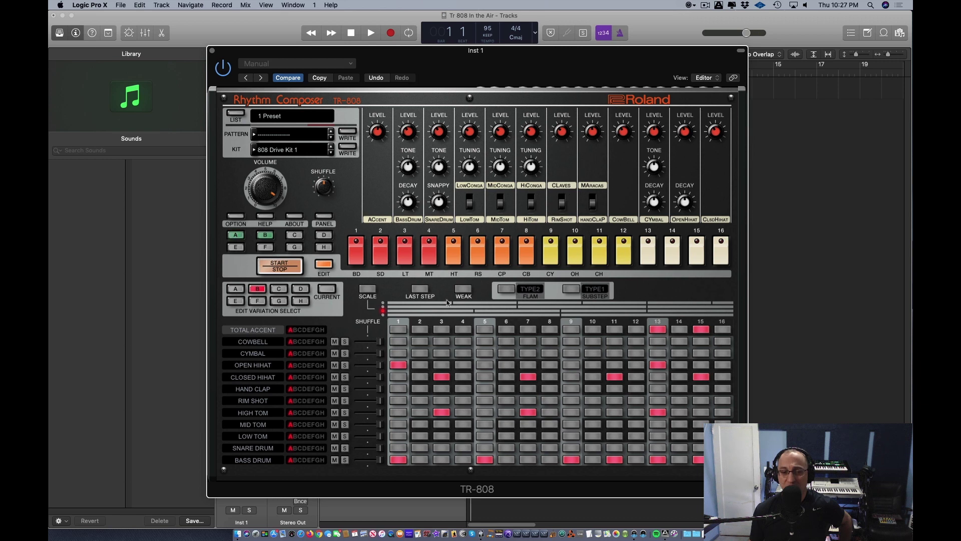
Make the bass drum hit on step 1 of variation B weak, and audition the pattern with variations A and B enabled
{"action": "left_click", "coordinate": [464, 291]}
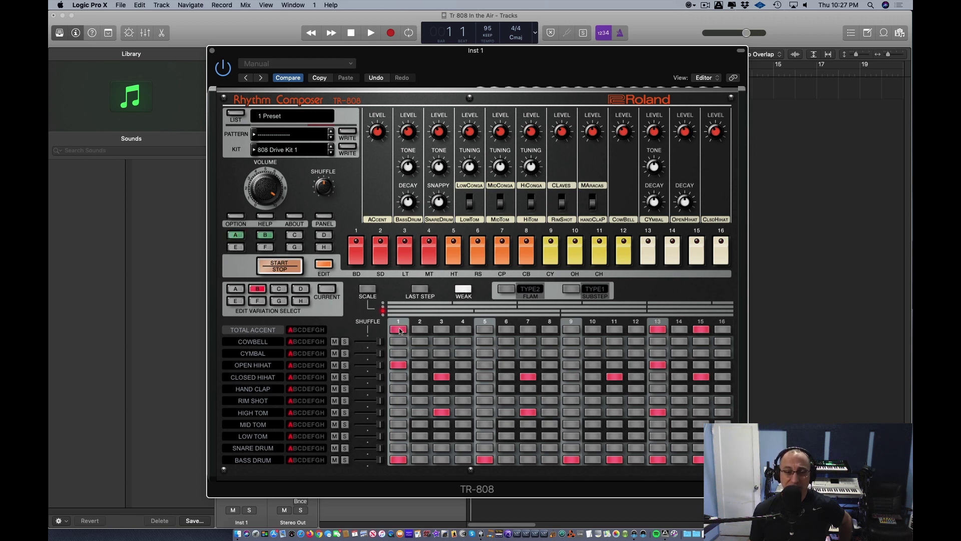
{"action": "left_click", "coordinate": [399, 460]}
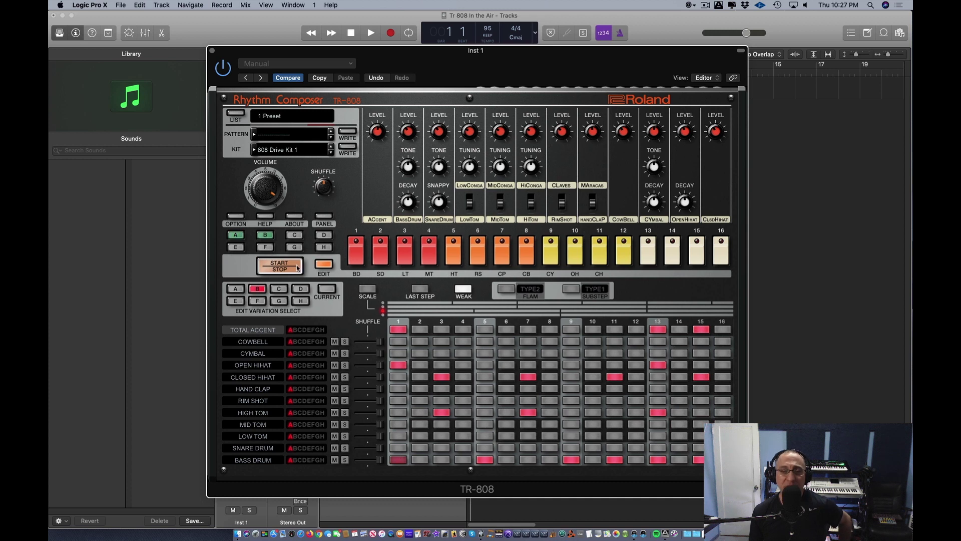
{"action": "left_click", "coordinate": [282, 266]}
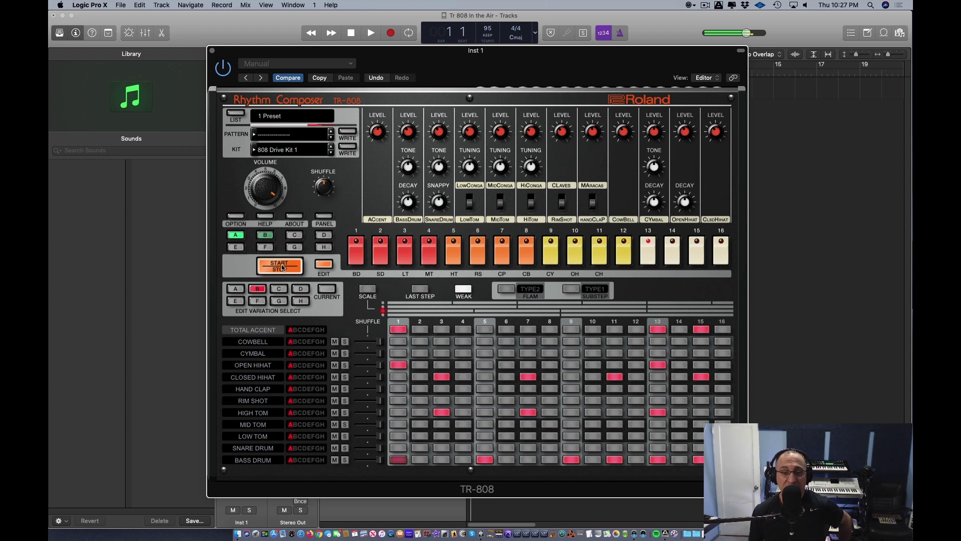
{"action": "left_click", "coordinate": [282, 267]}
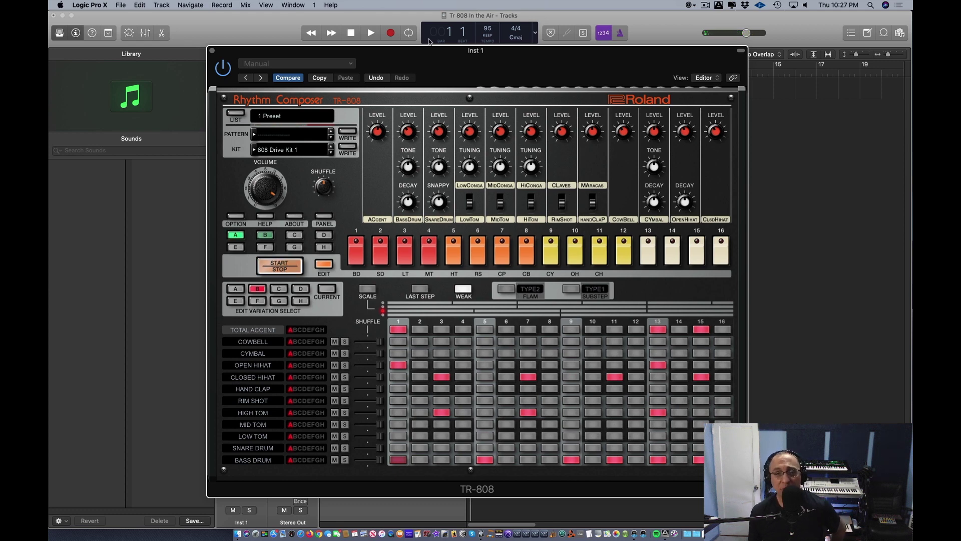
Move the TR-808 instrument window clear of the Inst 1 track header and its channel strip
{"action": "left_click_drag", "start_coordinate": [425, 60], "coordinate": [642, 141]}
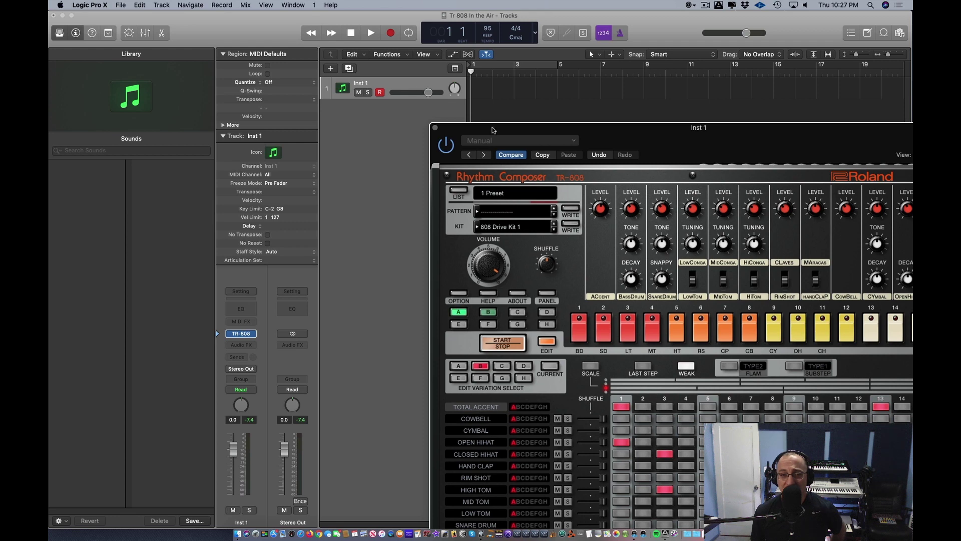
{"action": "left_click_drag", "start_coordinate": [507, 131], "coordinate": [398, 116]}
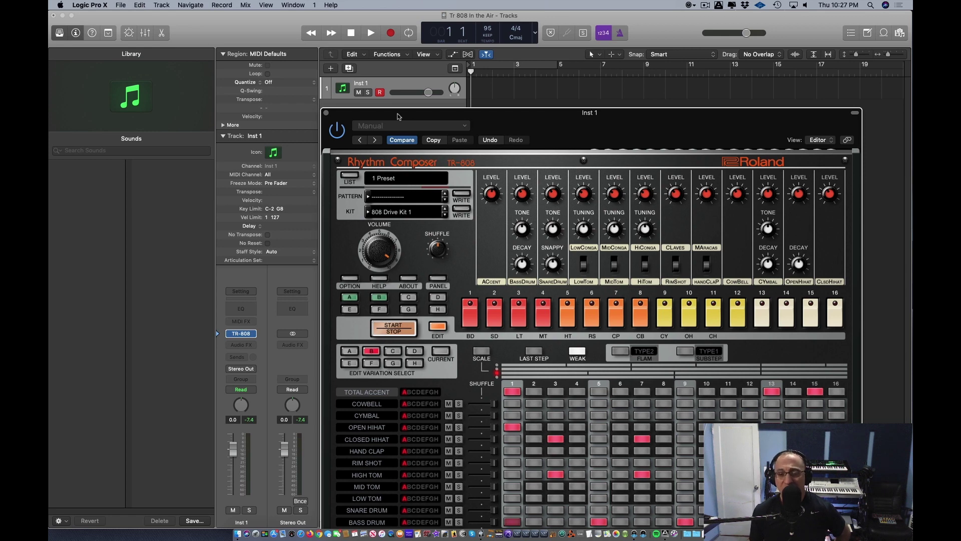
Move the TR-808 window aside and place variation A as a MIDI region at bar 1 of Inst 1 without importing tempo
{"action": "left_click_drag", "start_coordinate": [398, 116], "coordinate": [752, 162]}
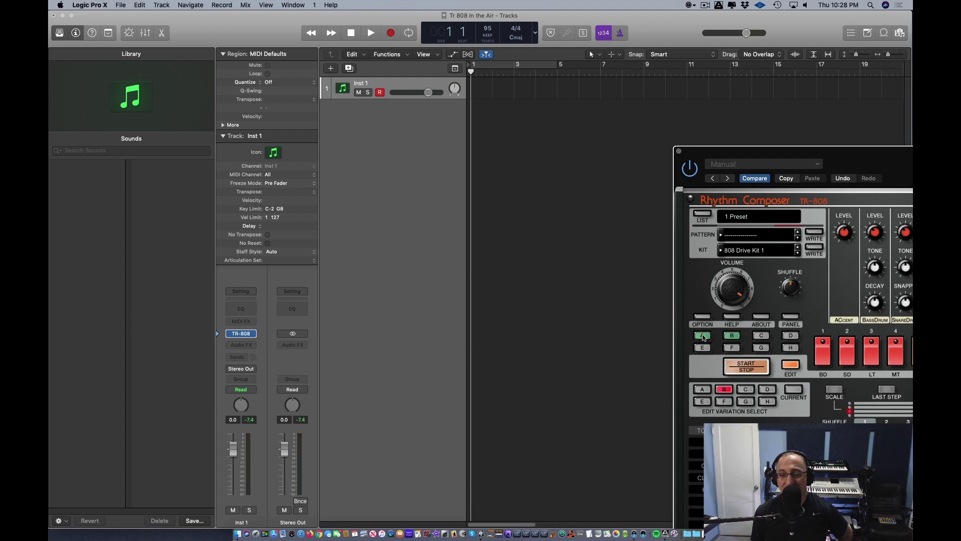
{"action": "left_click_drag", "start_coordinate": [703, 338], "coordinate": [478, 100]}
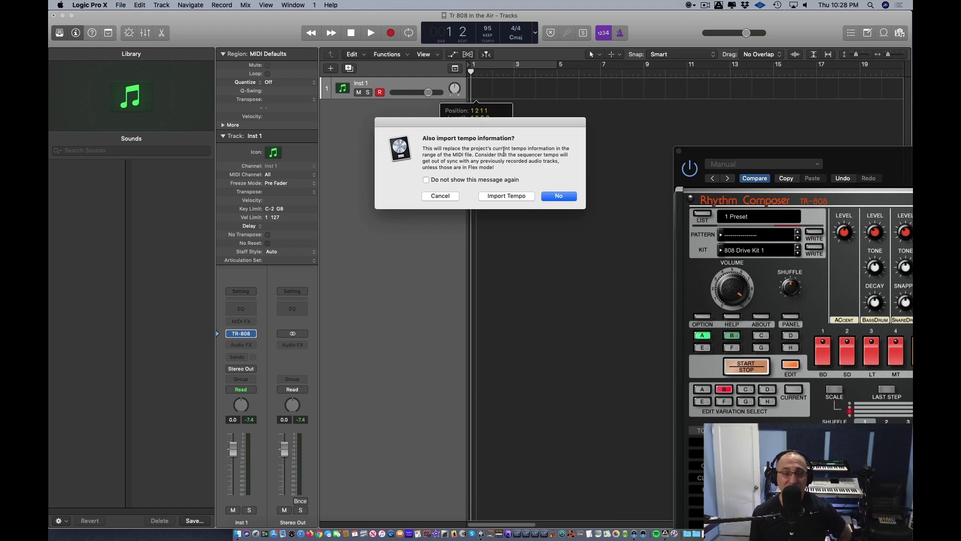
{"action": "left_click", "coordinate": [560, 196]}
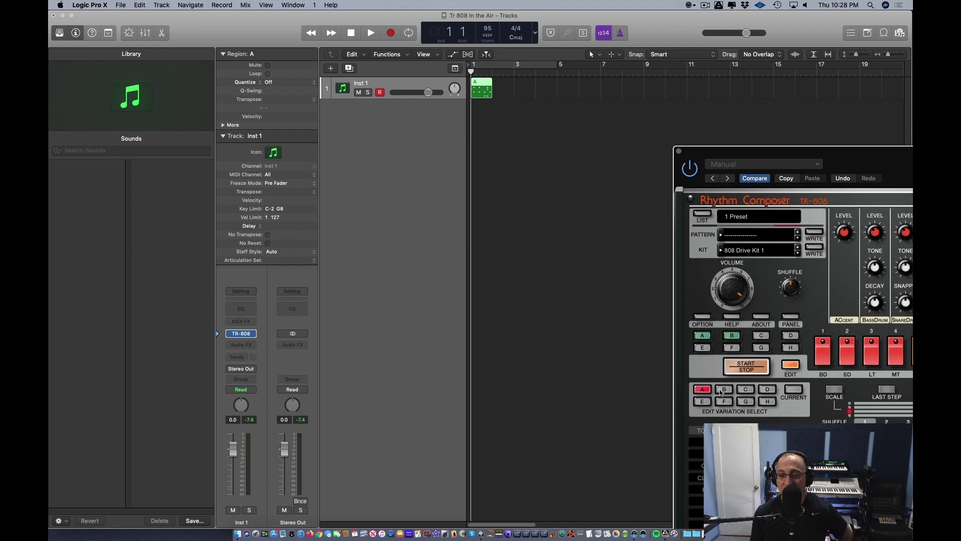
Audition the TR-808 pattern, and place variation B as a MIDI region on Inst 1 after region A without importing tempo
{"action": "left_click_drag", "start_coordinate": [829, 153], "coordinate": [672, 81]}
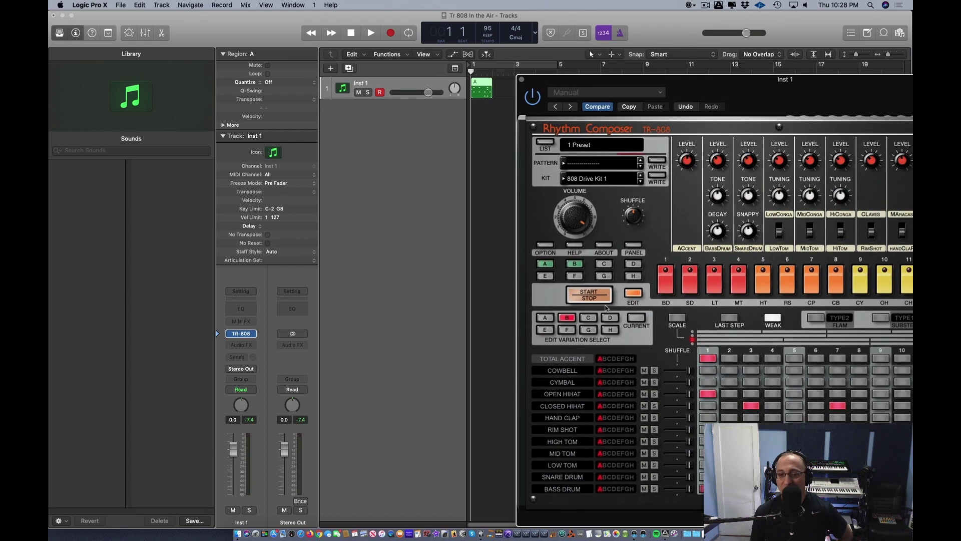
{"action": "left_click", "coordinate": [591, 298]}
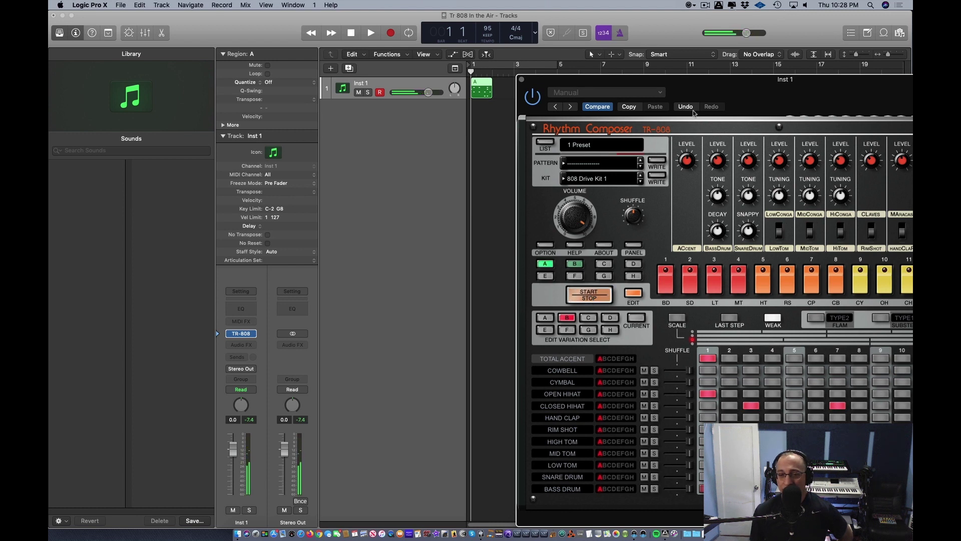
{"action": "left_click_drag", "start_coordinate": [696, 86], "coordinate": [913, 95]}
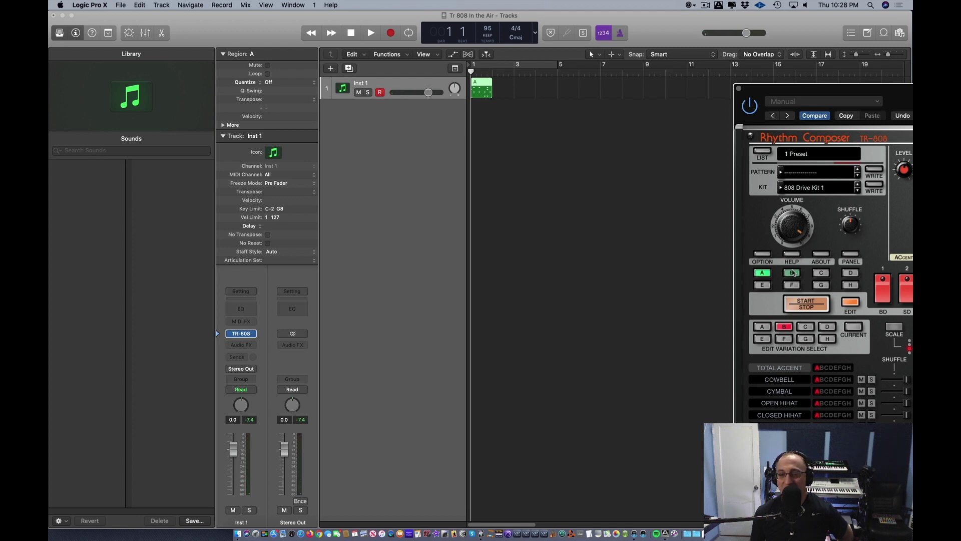
{"action": "left_click_drag", "start_coordinate": [793, 275], "coordinate": [525, 95]}
{"action": "left_click", "coordinate": [559, 197]}
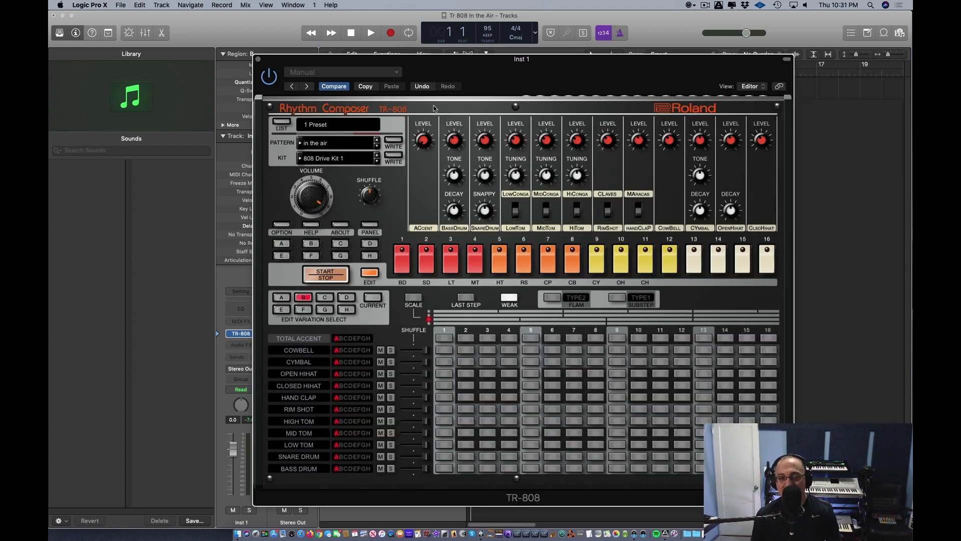
Move the TR-808 window clear of the track and position region B directly after region A, starting at bar 2
{"action": "left_click_drag", "start_coordinate": [443, 70], "coordinate": [729, 208]}
{"action": "left_click_drag", "start_coordinate": [525, 91], "coordinate": [697, 92]}
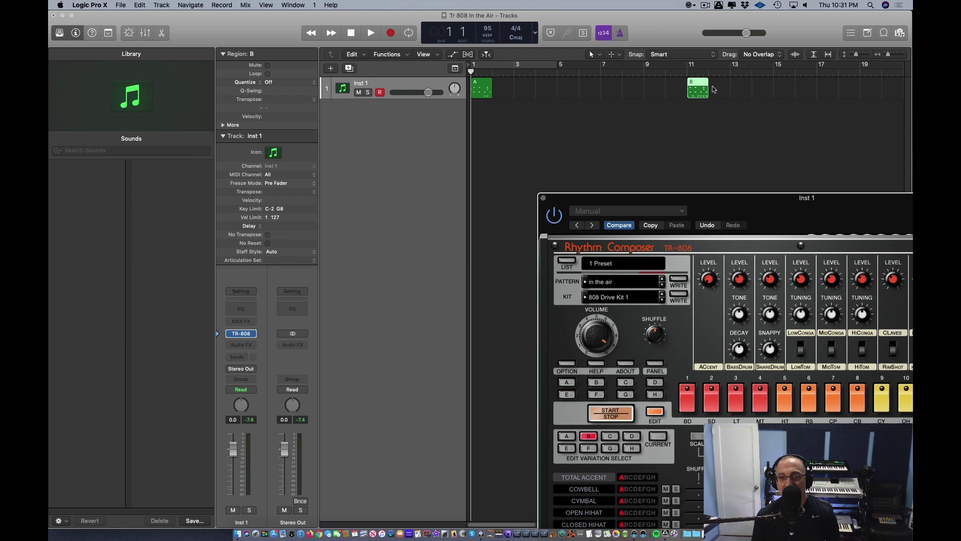
{"action": "left_click_drag", "start_coordinate": [698, 91], "coordinate": [503, 84]}
Select both regions on Inst 1 and join A and B into a single region
{"action": "key", "text": "super+a"}
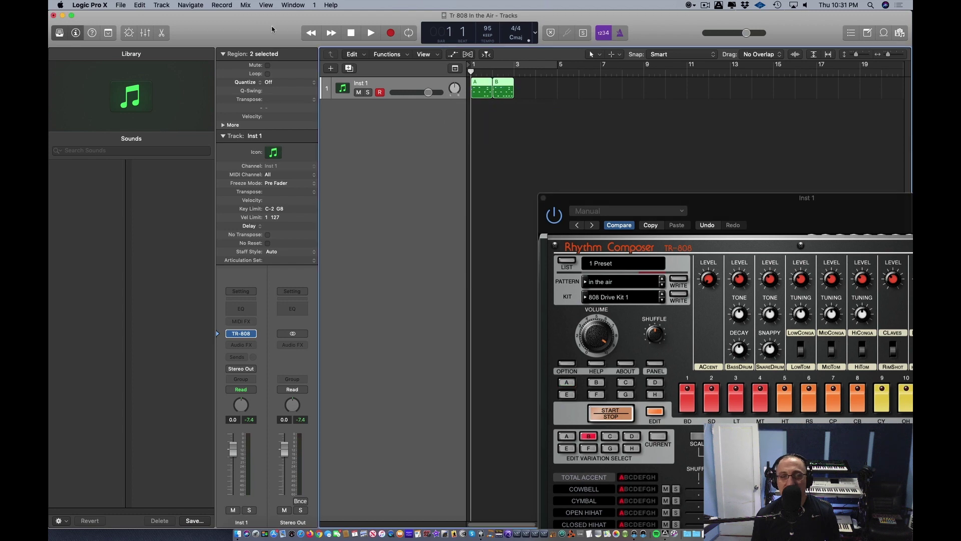
{"action": "left_click", "coordinate": [140, 5]}
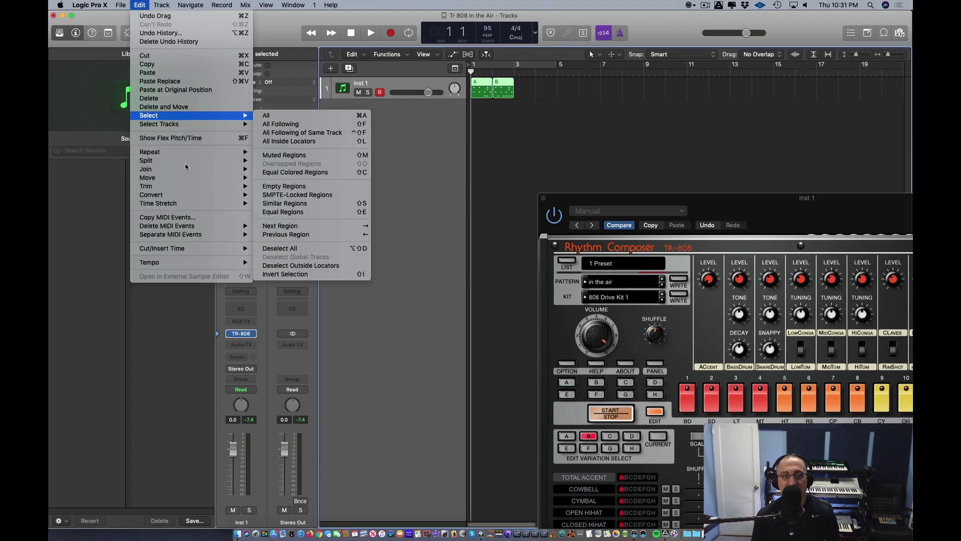
{"action": "mouse_move", "coordinate": [186, 170]}
{"action": "left_click", "coordinate": [292, 170]}
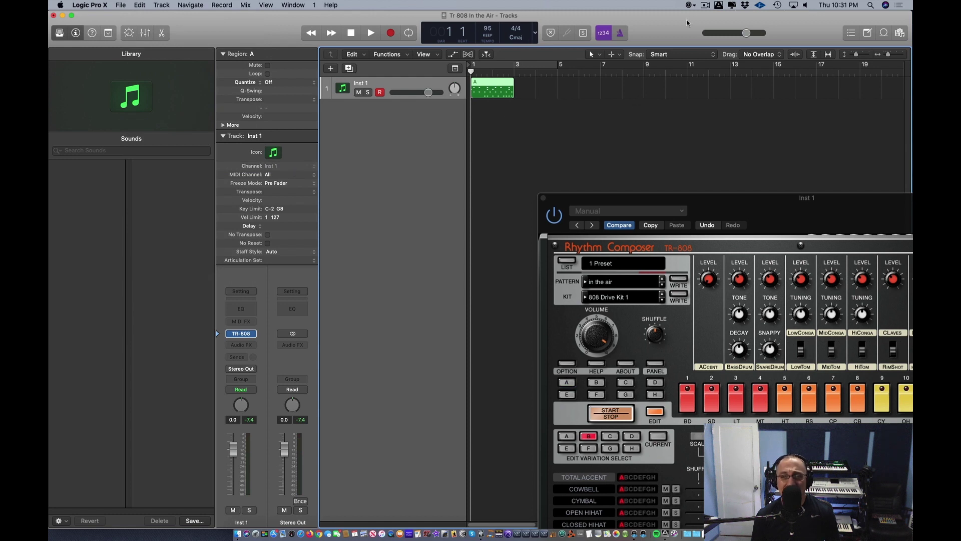
{"action": "left_click_drag", "start_coordinate": [669, 23], "coordinate": [671, 22]}
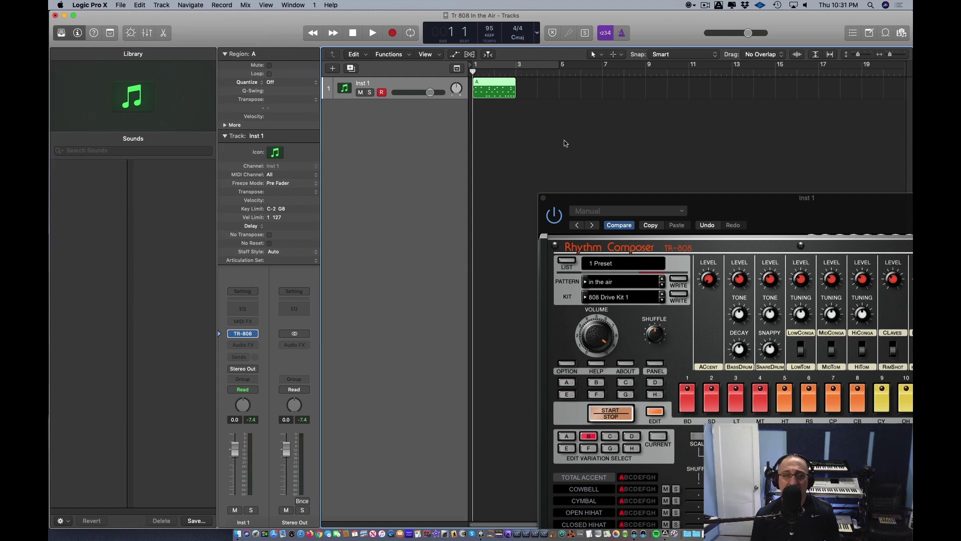
{"action": "left_click_drag", "start_coordinate": [667, 28], "coordinate": [666, 29]}
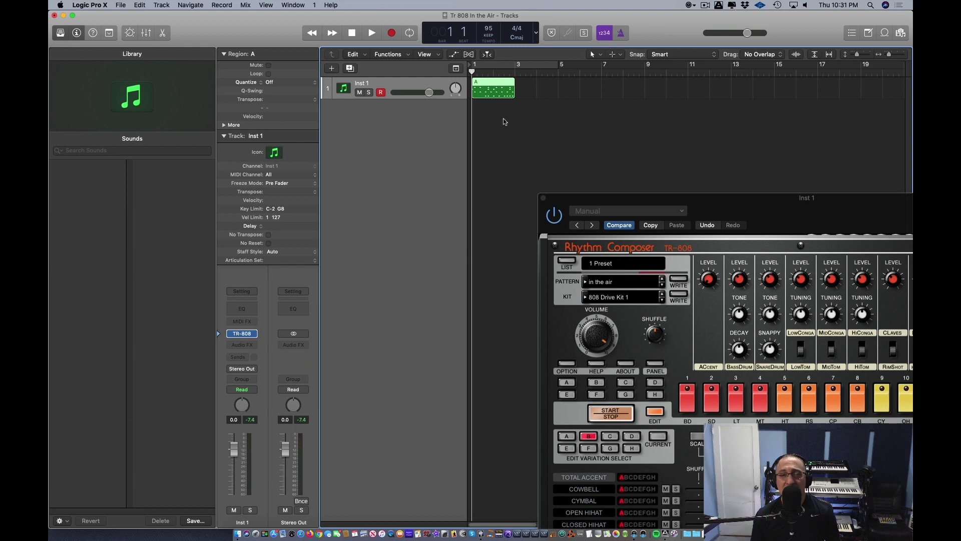
{"action": "left_click", "coordinate": [139, 5]}
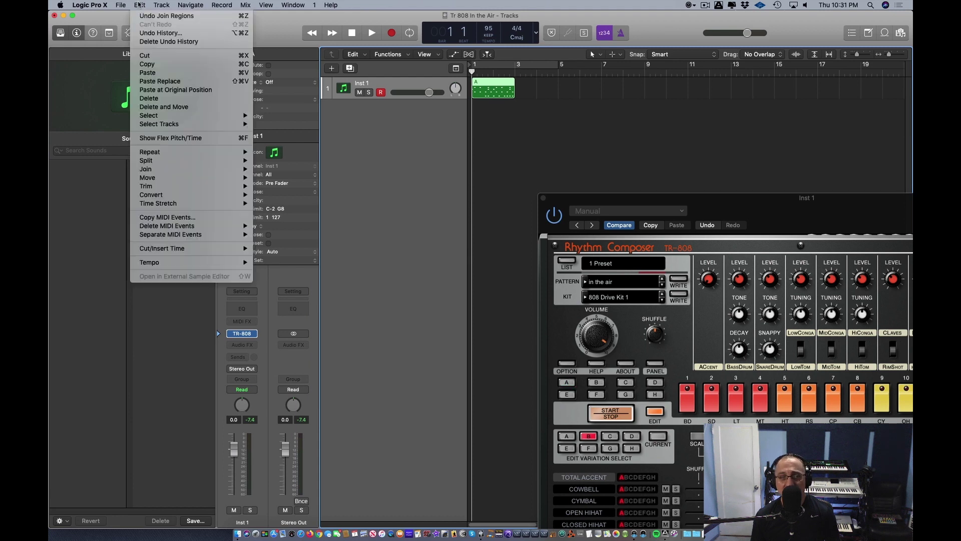
{"action": "mouse_move", "coordinate": [181, 169]}
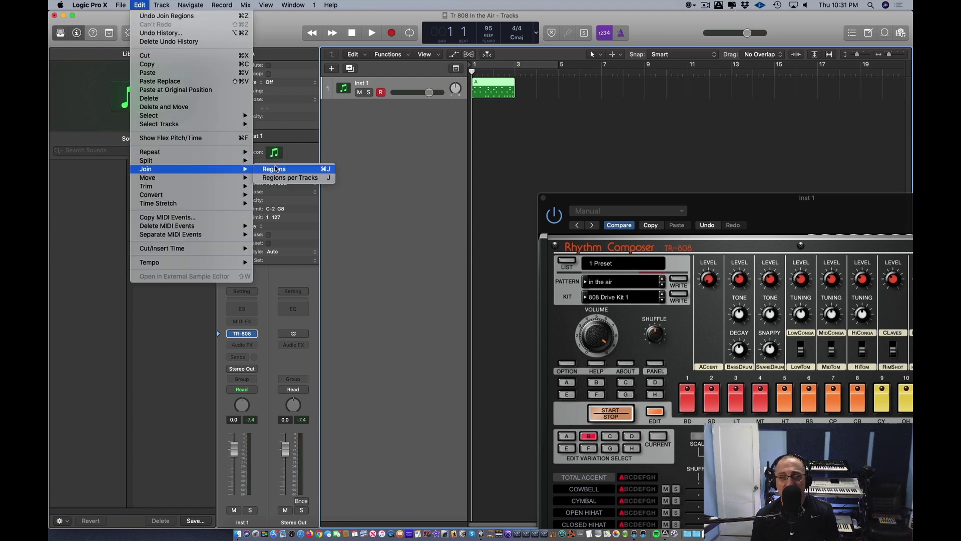
{"action": "left_click", "coordinate": [275, 169]}
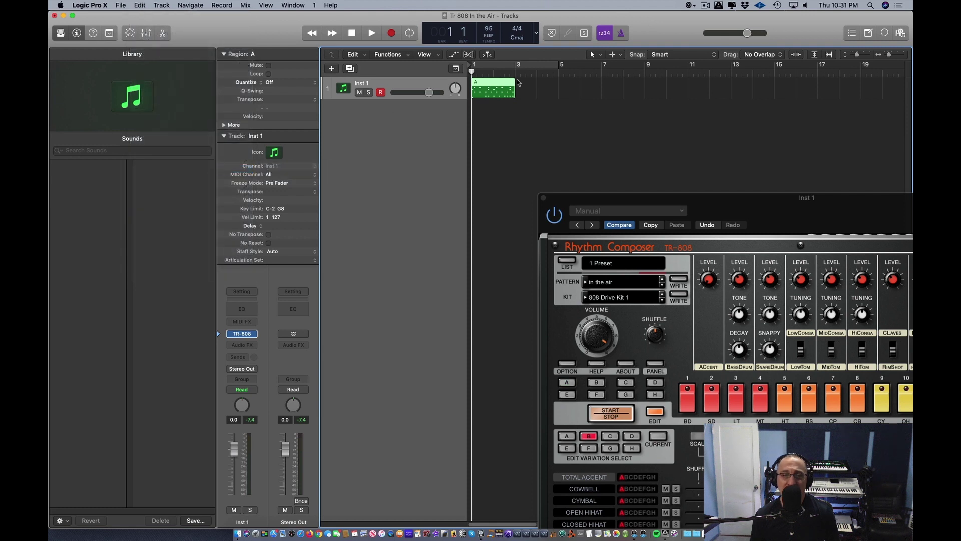
Loop the joined region on Inst 1 out to about bar 61 and play the project from the beginning
{"action": "left_click_drag", "start_coordinate": [517, 82], "coordinate": [735, 104]}
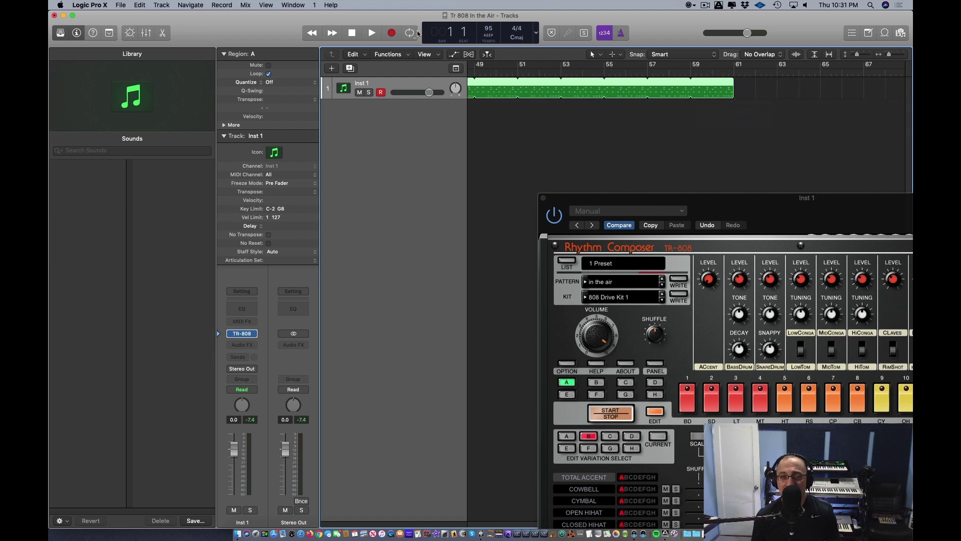
{"action": "left_click", "coordinate": [353, 32]}
{"action": "left_click", "coordinate": [371, 32]}
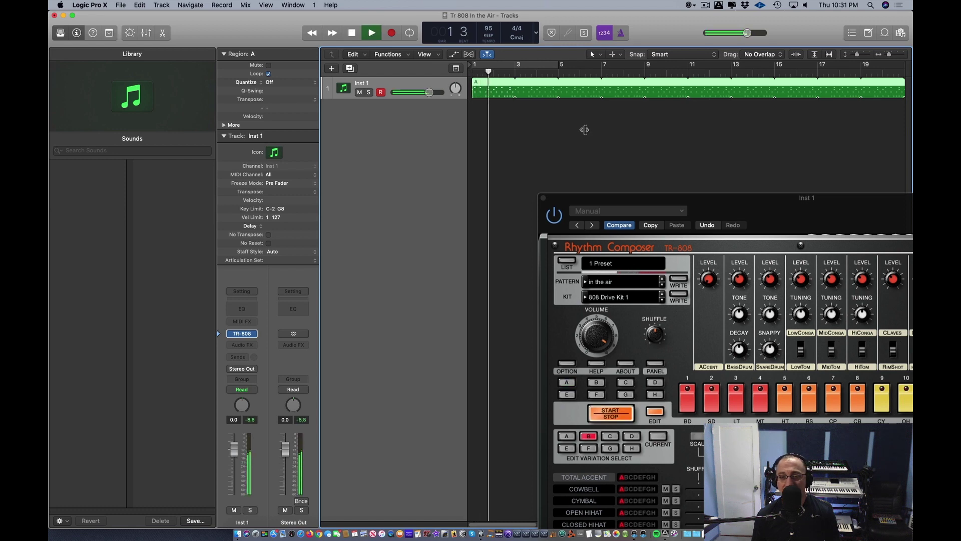
Stop playback, move the TR-808 window farther off the looped region, and return the playhead to bar 1
{"action": "left_click_drag", "start_coordinate": [783, 200], "coordinate": [809, 87]}
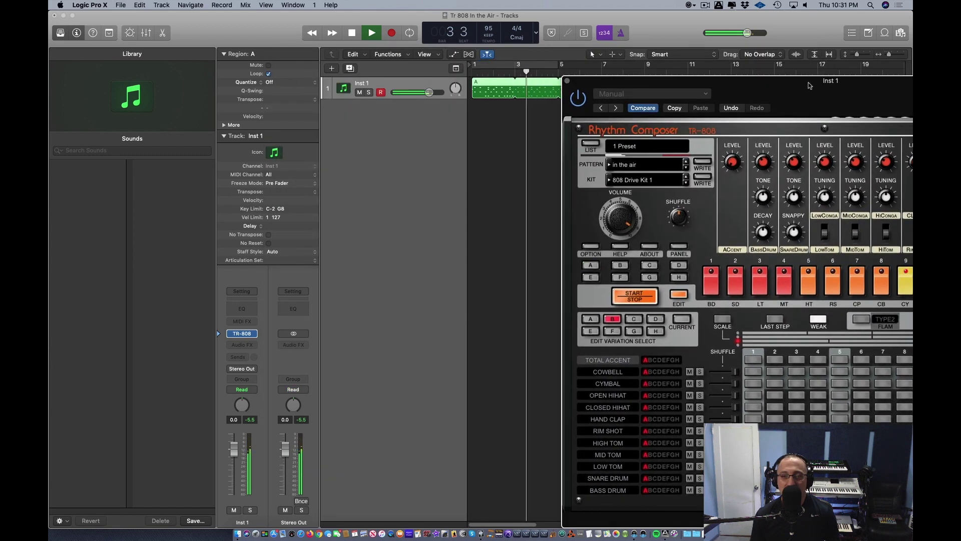
{"action": "left_click", "coordinate": [352, 33]}
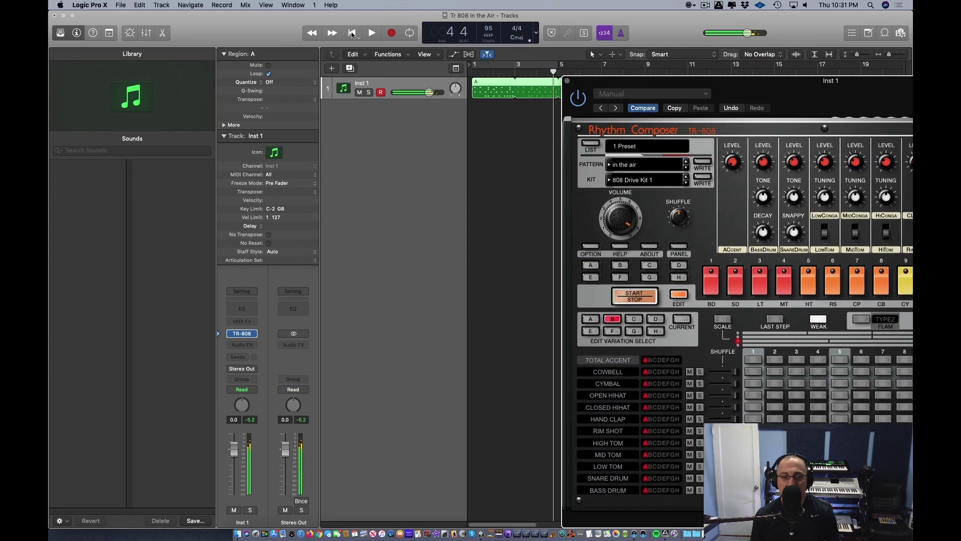
{"action": "left_click_drag", "start_coordinate": [617, 87], "coordinate": [723, 67]}
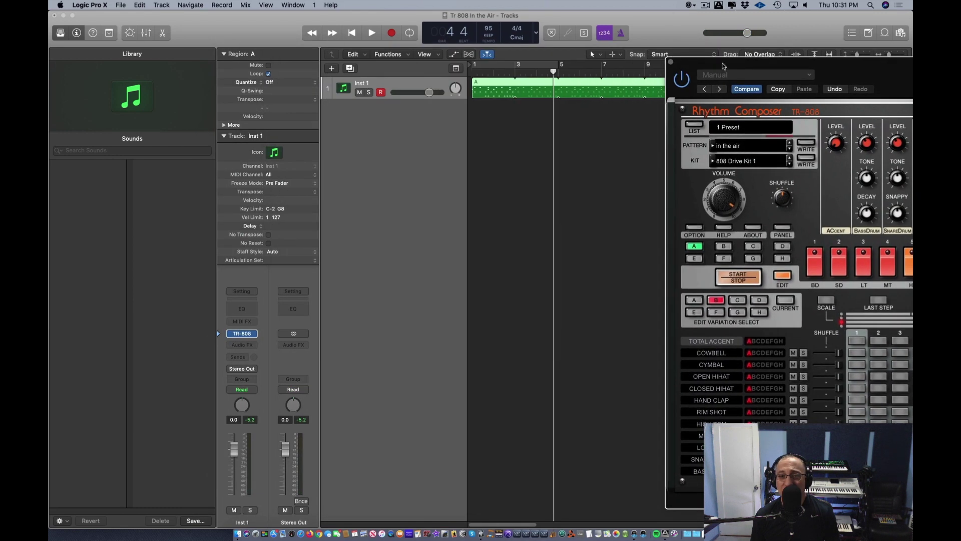
{"action": "left_click", "coordinate": [353, 33]}
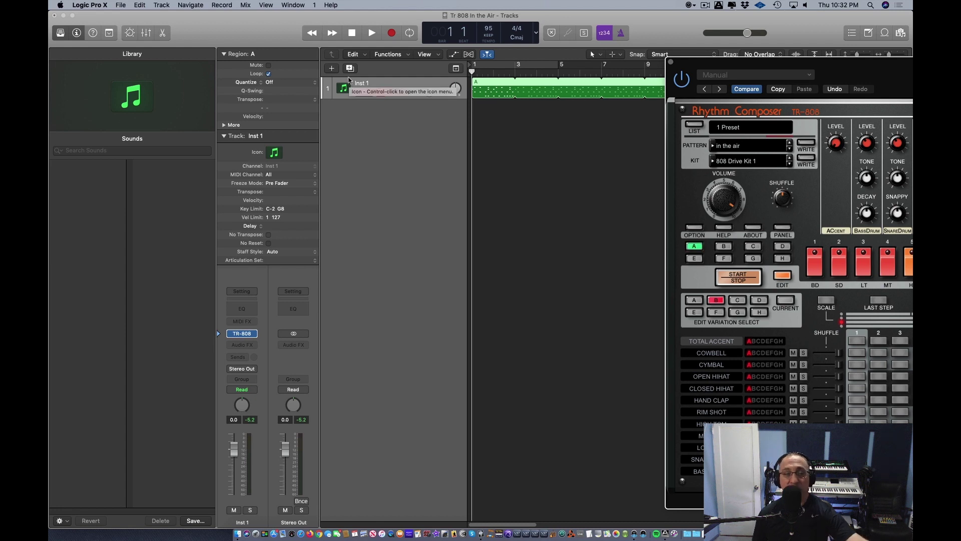
Create one new software instrument track with the stereo Arturia Prophet-V2 as its instrument, routed to Output 1 + 2
{"action": "left_click", "coordinate": [332, 68]}
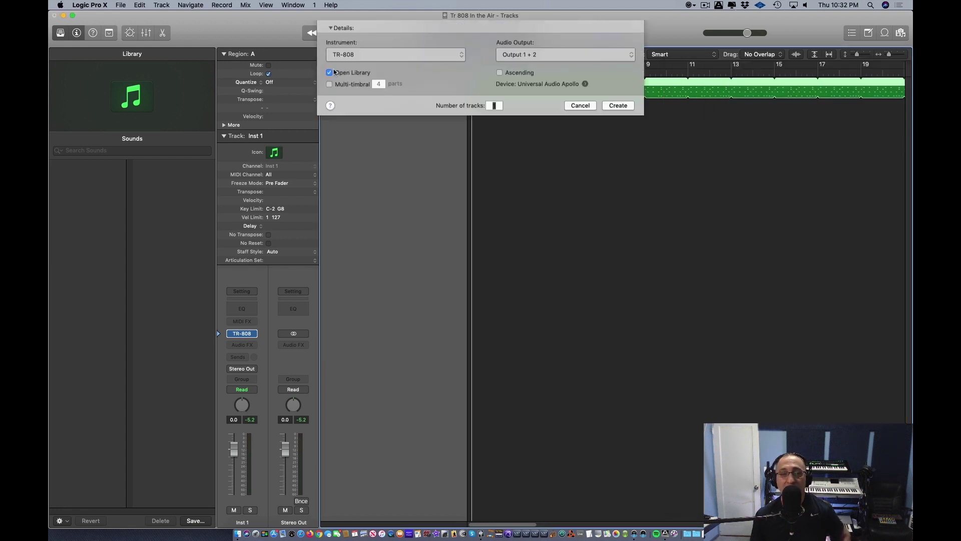
{"action": "left_click", "coordinate": [397, 110]}
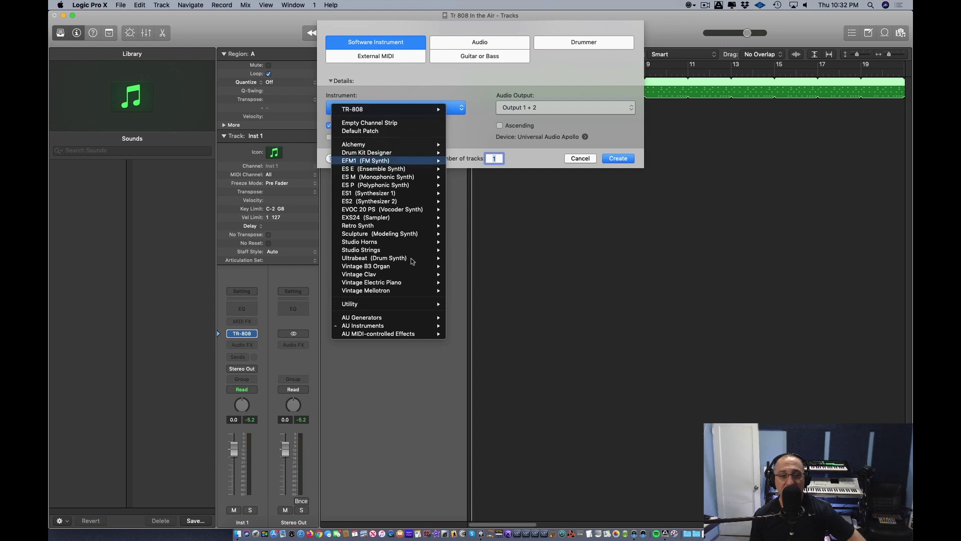
{"action": "mouse_move", "coordinate": [412, 328]}
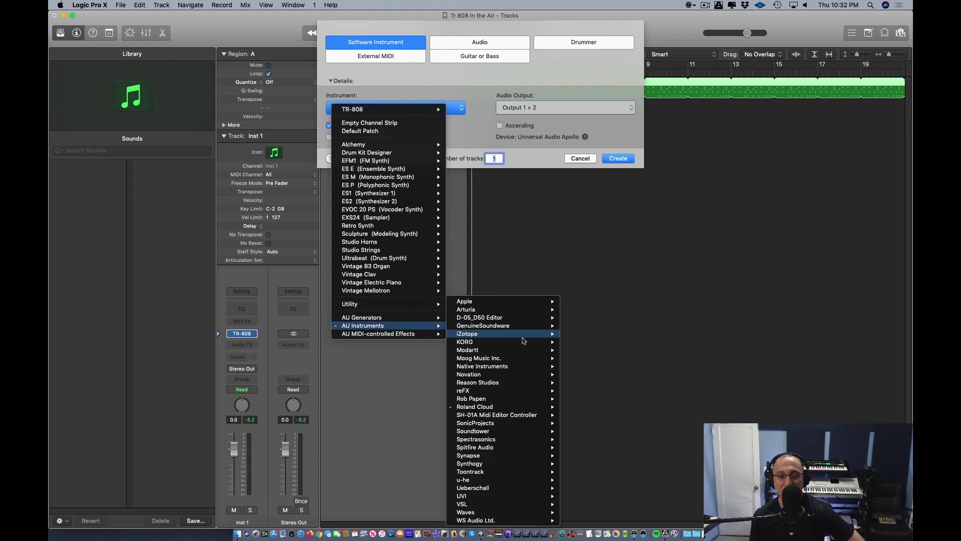
{"action": "mouse_move", "coordinate": [524, 392]}
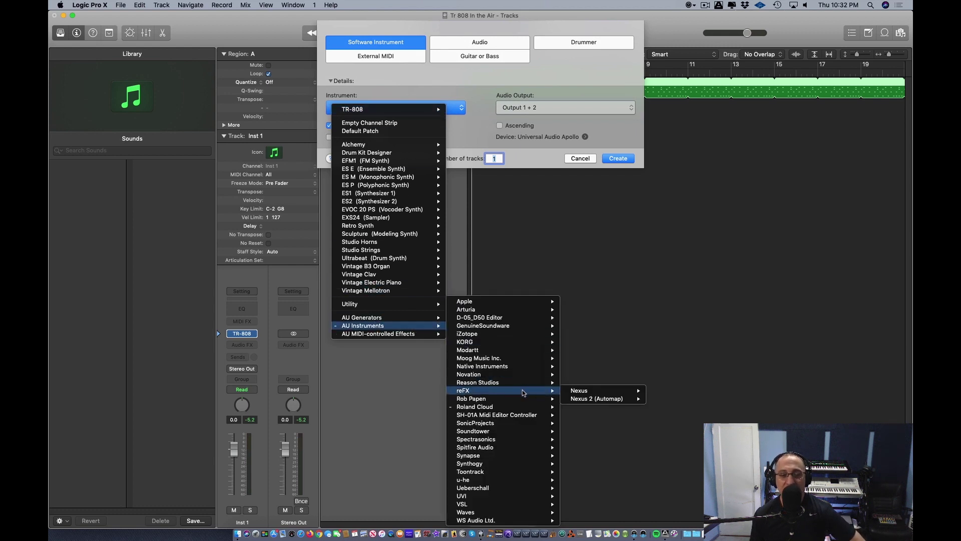
{"action": "mouse_move", "coordinate": [513, 502]}
{"action": "mouse_move", "coordinate": [510, 447]}
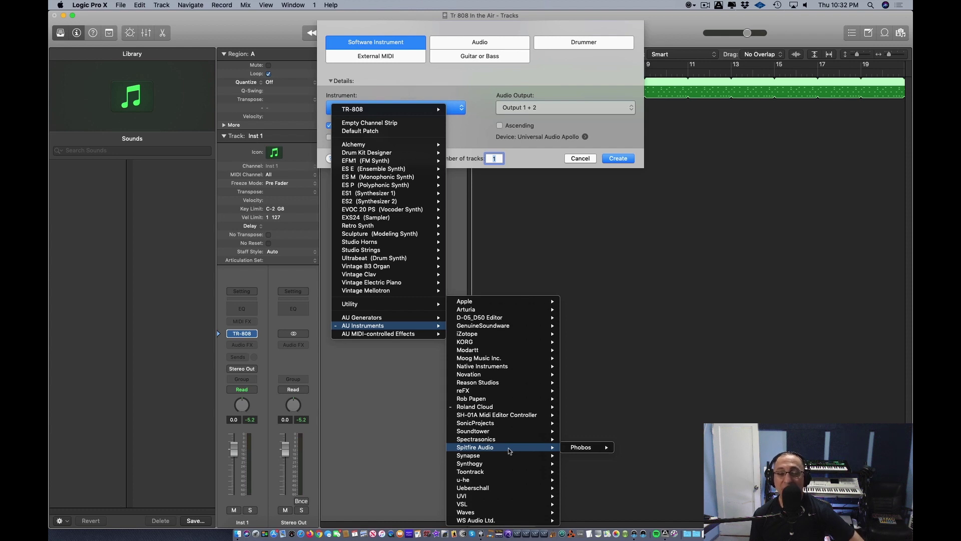
{"action": "mouse_move", "coordinate": [491, 311]}
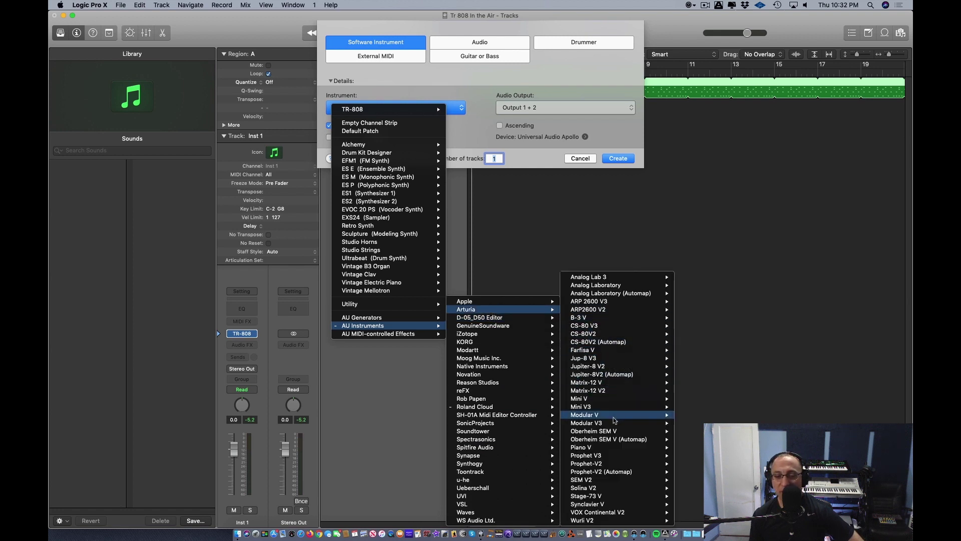
{"action": "mouse_move", "coordinate": [614, 465]}
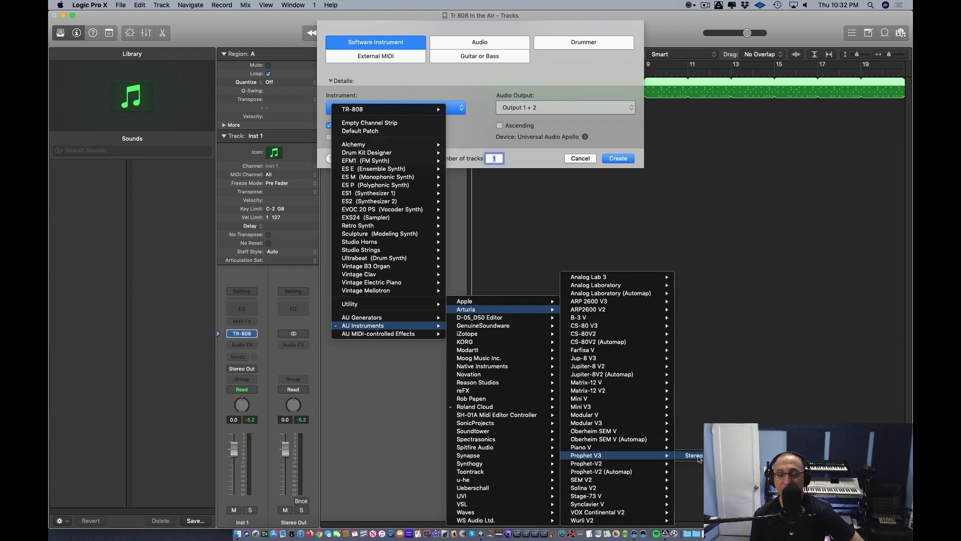
{"action": "mouse_move", "coordinate": [663, 463]}
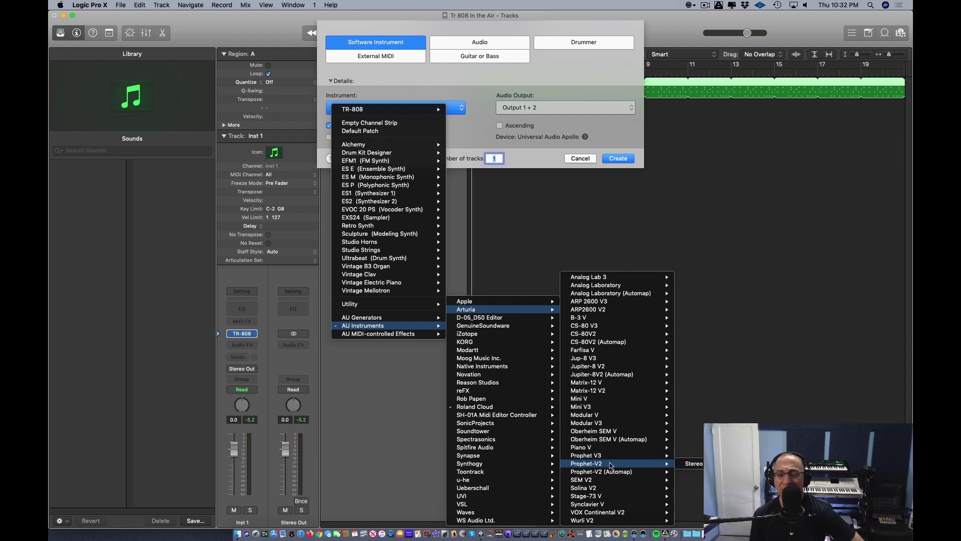
{"action": "left_click", "coordinate": [693, 464]}
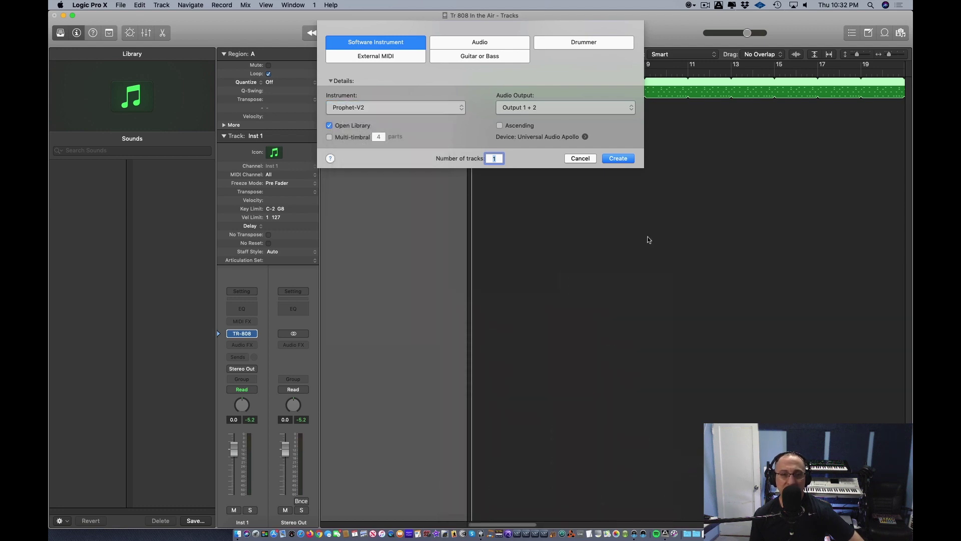
{"action": "left_click", "coordinate": [619, 158]}
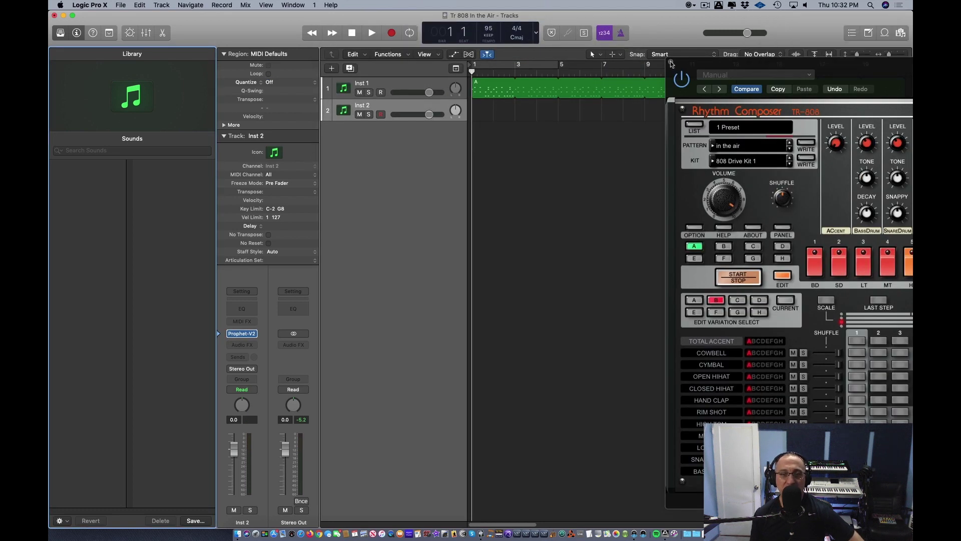
Close the TR-808 window and open the Prophet-V2 editor of Inst 2, positioned fully in view
{"action": "left_click", "coordinate": [671, 64]}
{"action": "left_click", "coordinate": [671, 62]}
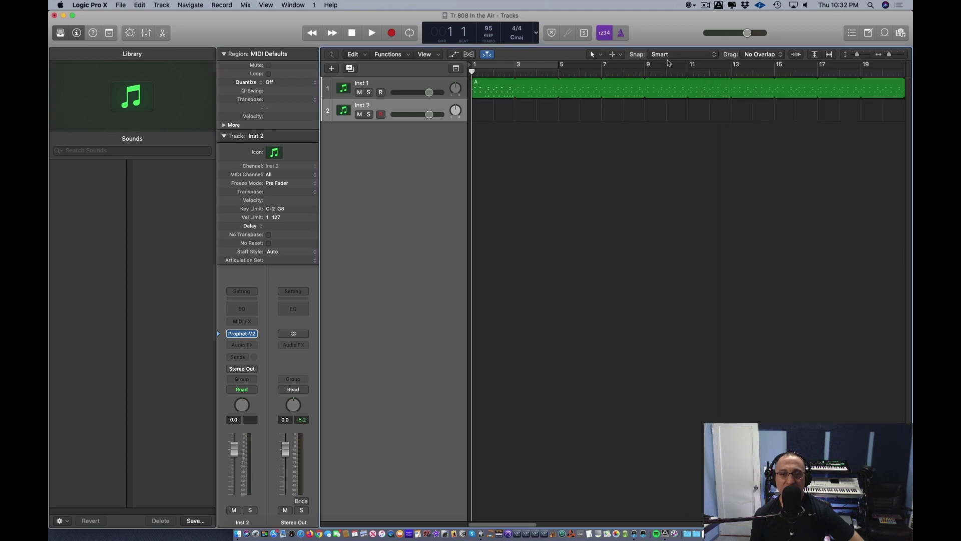
{"action": "left_click", "coordinate": [243, 334]}
{"action": "left_click_drag", "start_coordinate": [317, 20], "coordinate": [411, 76]}
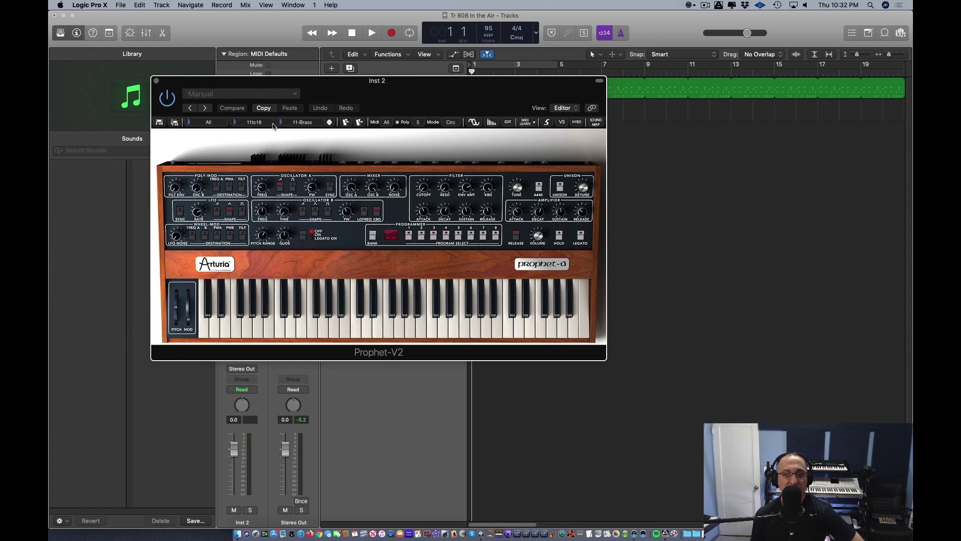
Load the JMB_In_the_Air preset from the Pads sub-bank into the Prophet-V2 on Inst 2
{"action": "double_click", "coordinate": [254, 123]}
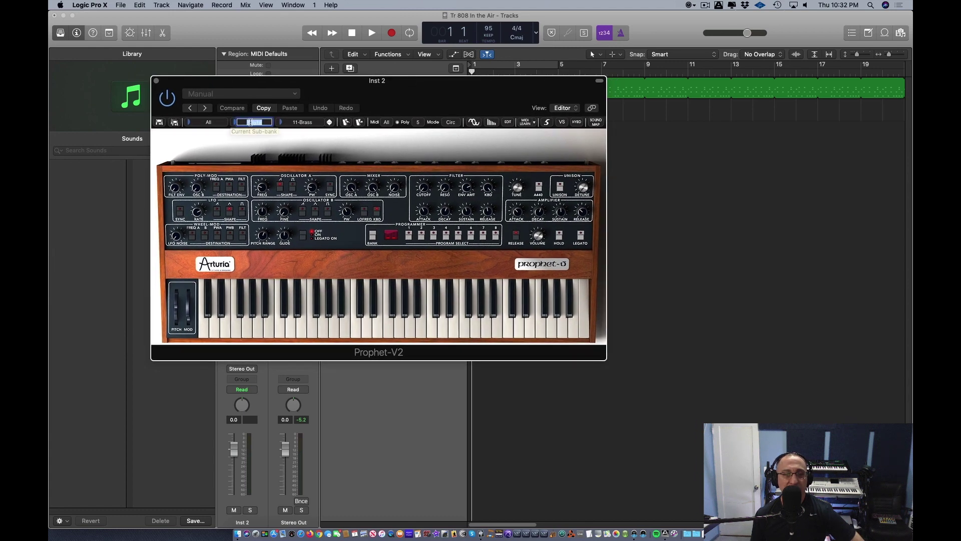
{"action": "left_click", "coordinate": [234, 123]}
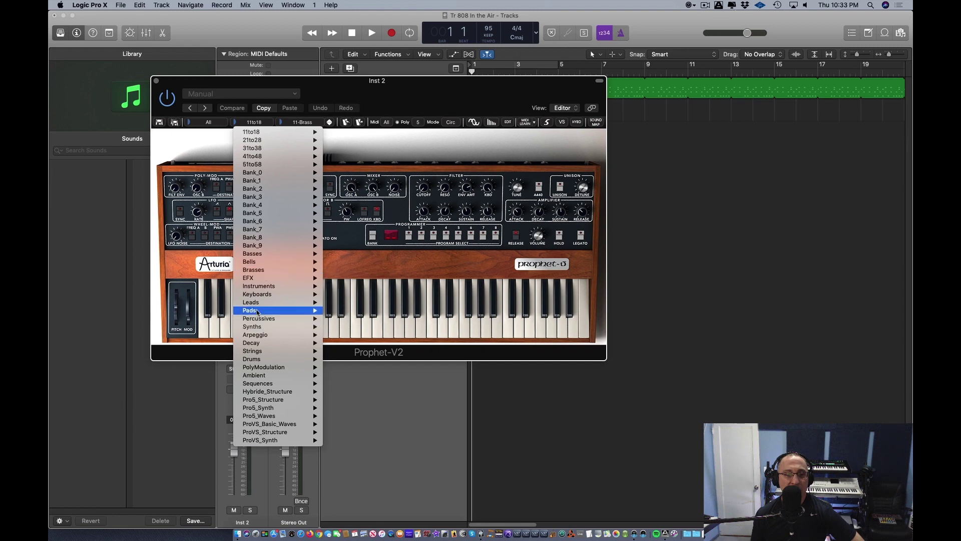
{"action": "mouse_move", "coordinate": [257, 311]}
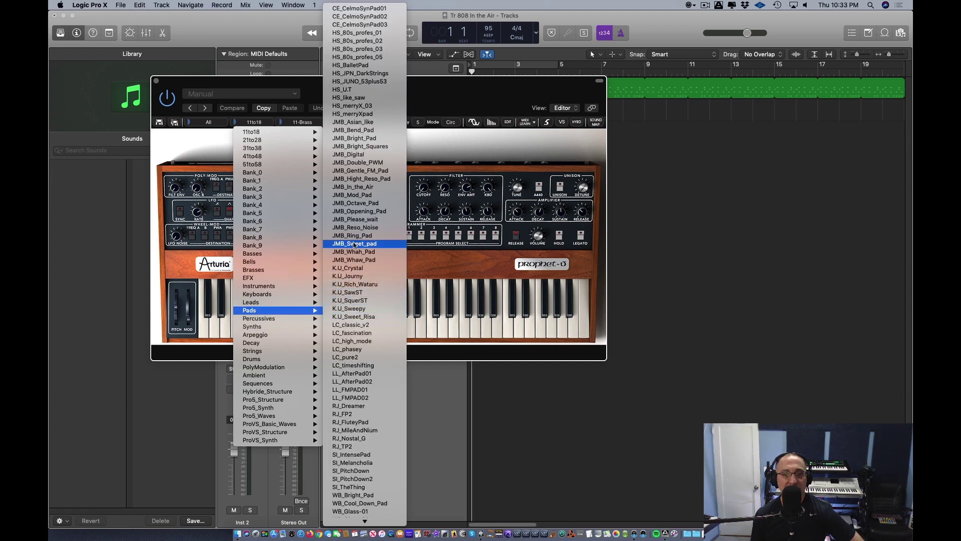
{"action": "left_click", "coordinate": [353, 187]}
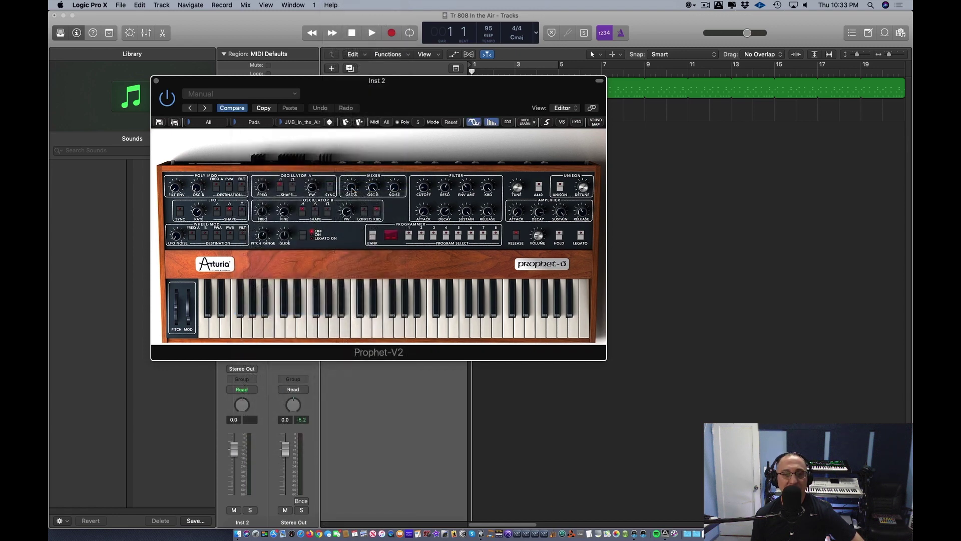
Record-enable Inst 2 and move the Prophet-V2 window away so the track headers are uncovered
{"action": "left_click_drag", "start_coordinate": [408, 105], "coordinate": [554, 178]}
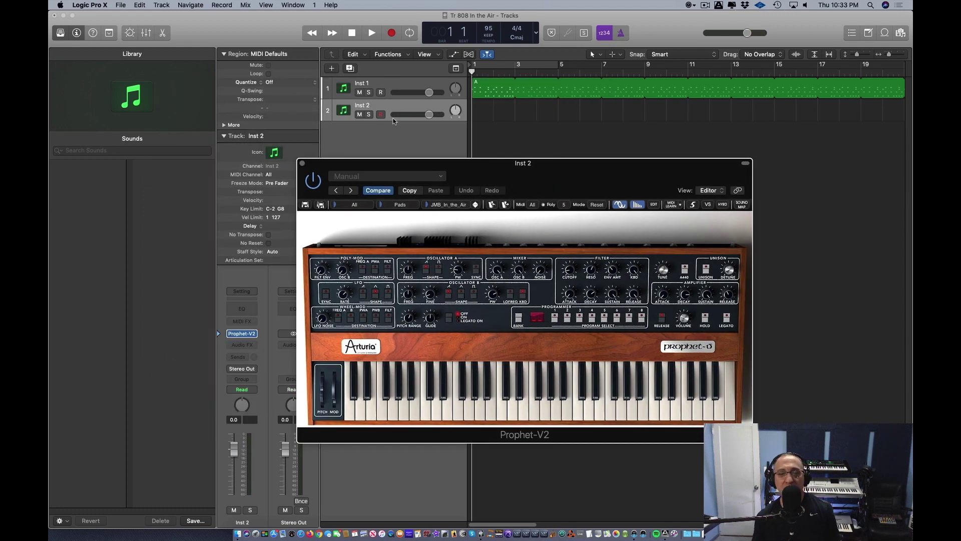
{"action": "left_click", "coordinate": [381, 115]}
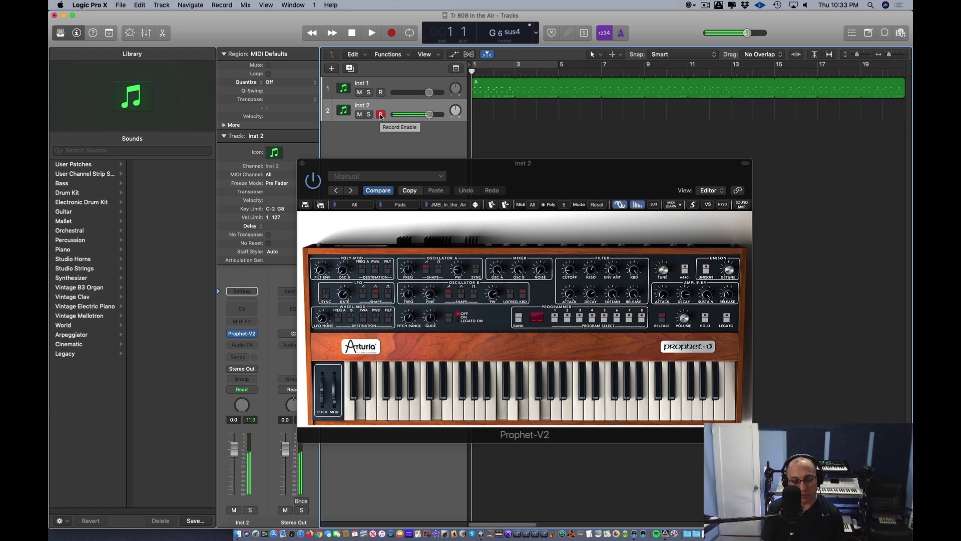
{"action": "left_click_drag", "start_coordinate": [590, 172], "coordinate": [793, 70]}
{"action": "left_click", "coordinate": [362, 19]}
{"action": "left_click_drag", "start_coordinate": [366, 23], "coordinate": [365, 20]}
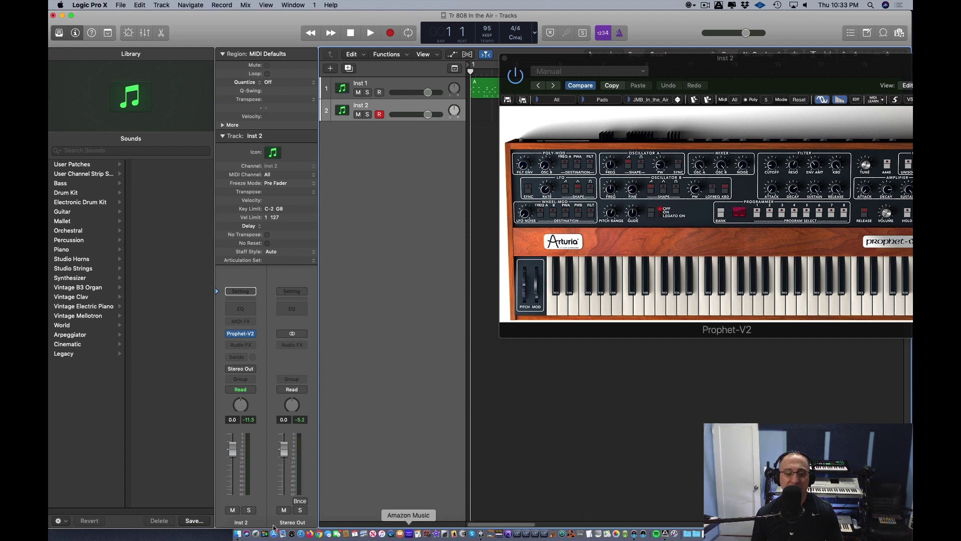
Switch to Finder, launch vmpk from the Applications folder, and close the Finder window
{"action": "left_click", "coordinate": [238, 535]}
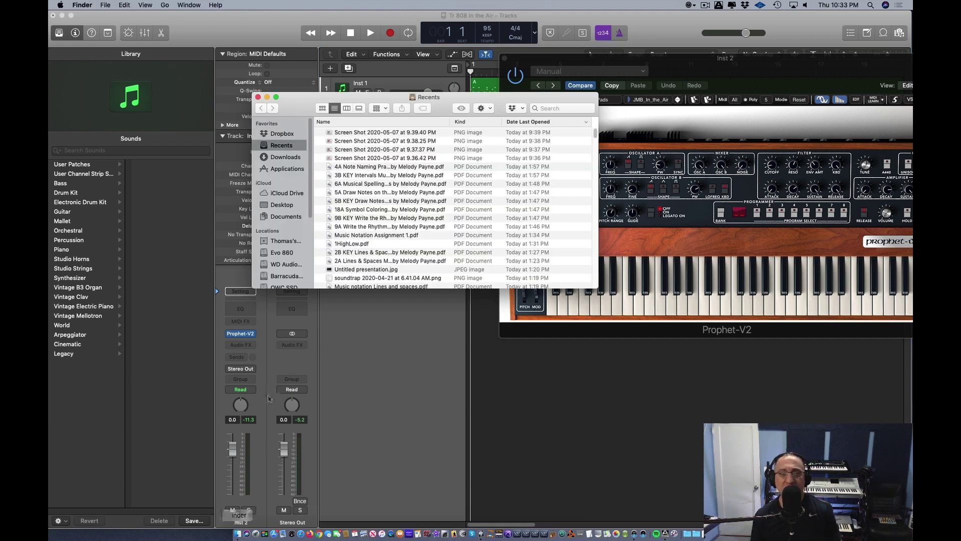
{"action": "left_click", "coordinate": [293, 169]}
{"action": "scroll", "coordinate": [450, 211], "scroll_direction": "down", "scroll_amount": 20}
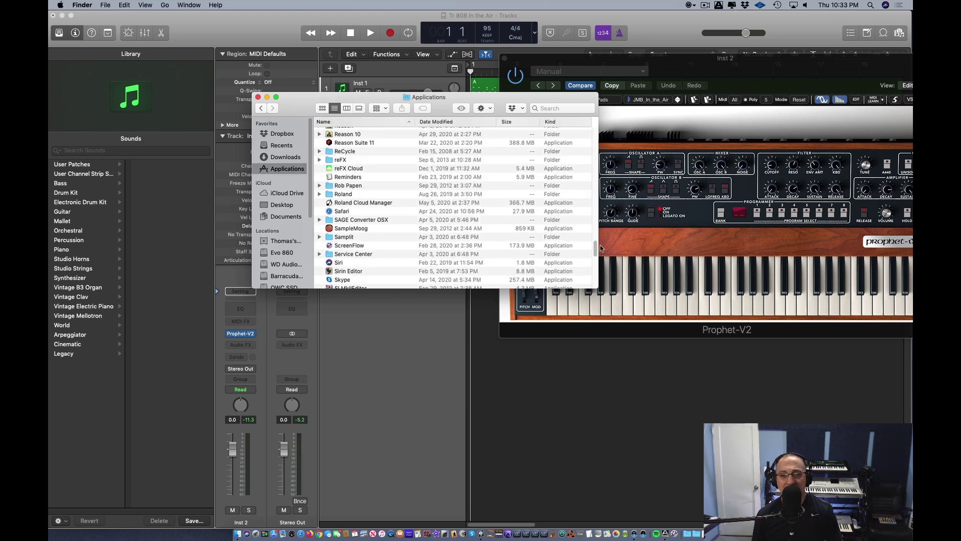
{"action": "left_click_drag", "start_coordinate": [595, 247], "coordinate": [594, 279]}
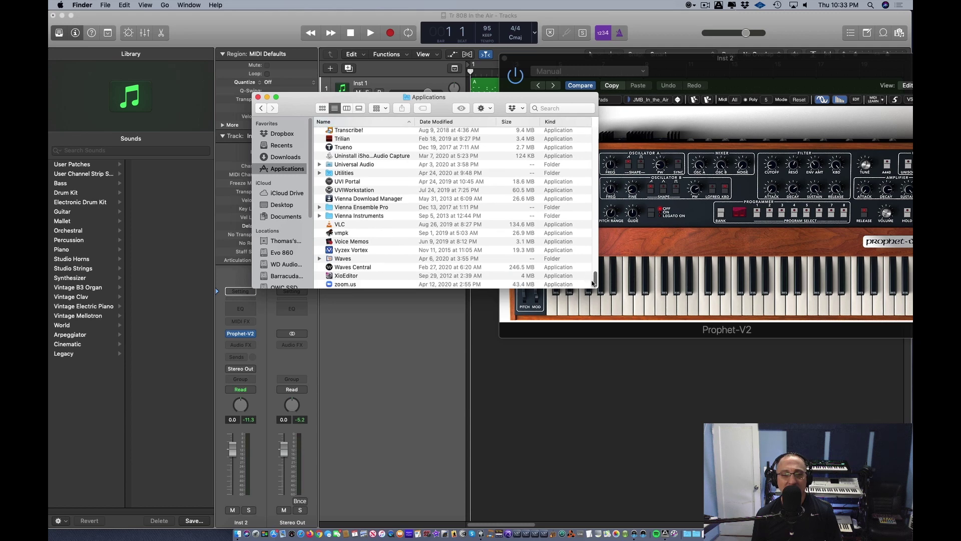
{"action": "double_click", "coordinate": [367, 234]}
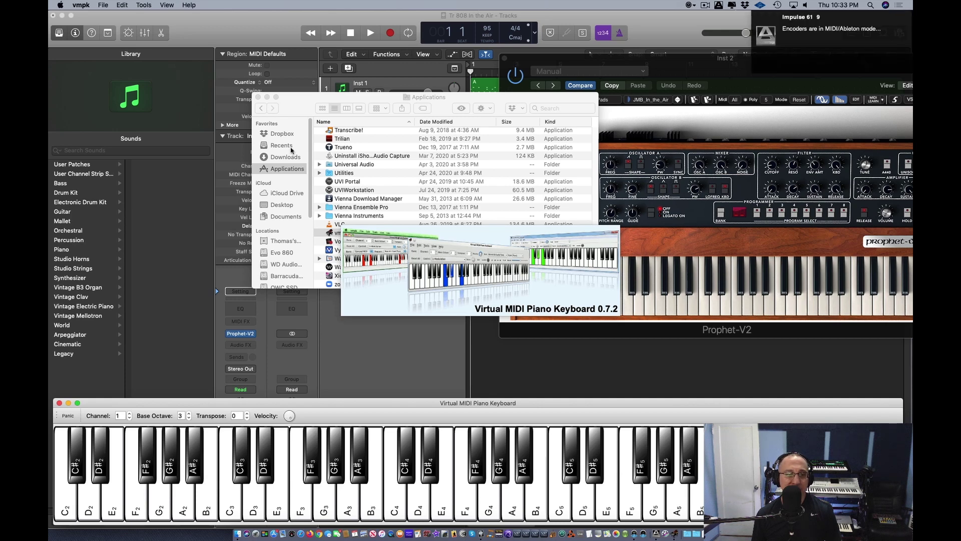
{"action": "left_click", "coordinate": [258, 97]}
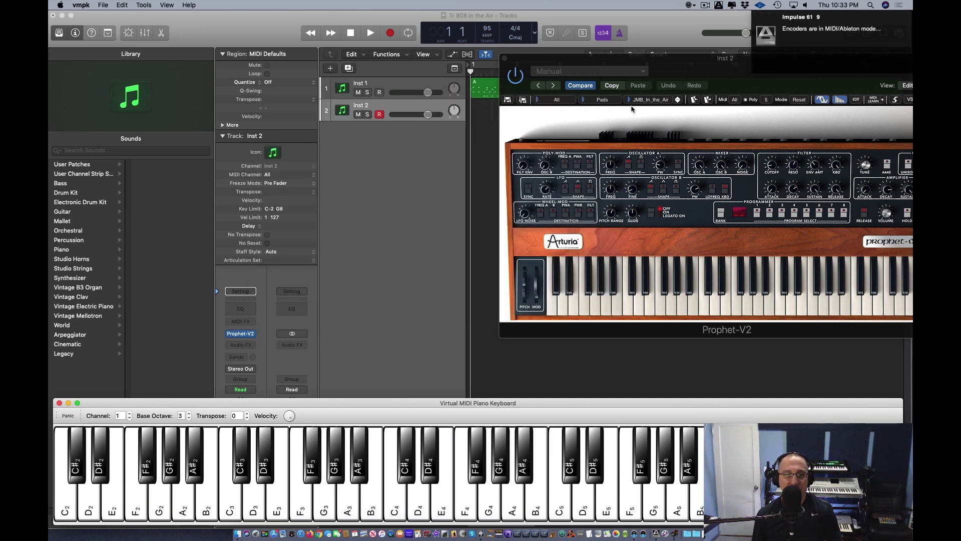
Lower the Inst 2 volume to -5.0 dB and bring the whole Prophet-V2 window back into view
{"action": "left_click_drag", "start_coordinate": [645, 61], "coordinate": [655, 80]}
{"action": "left_click_drag", "start_coordinate": [428, 114], "coordinate": [418, 115]}
{"action": "left_click_drag", "start_coordinate": [729, 94], "coordinate": [461, 83]}
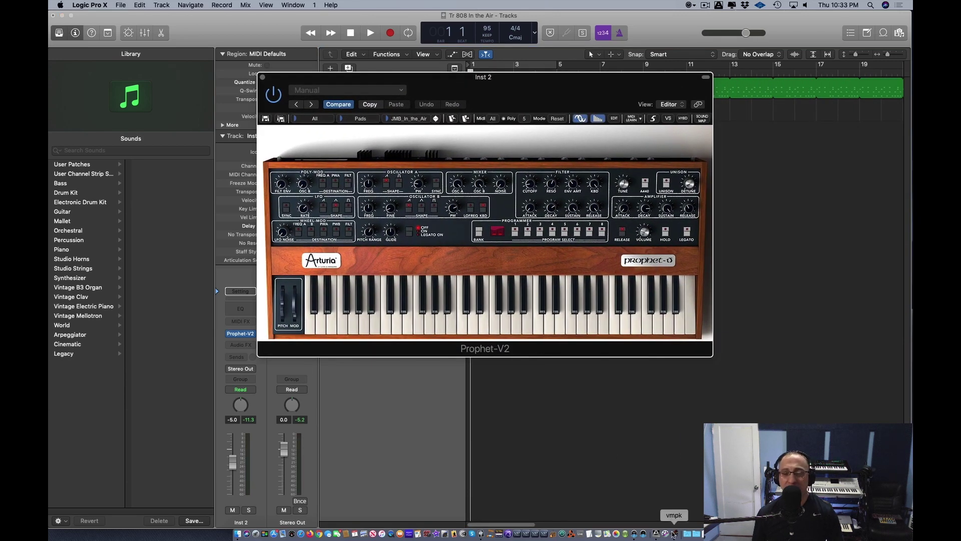
Bring the vmpk piano keyboard to the front and set the Prophet-V2 polyphony to 16 voices
{"action": "left_click", "coordinate": [673, 533]}
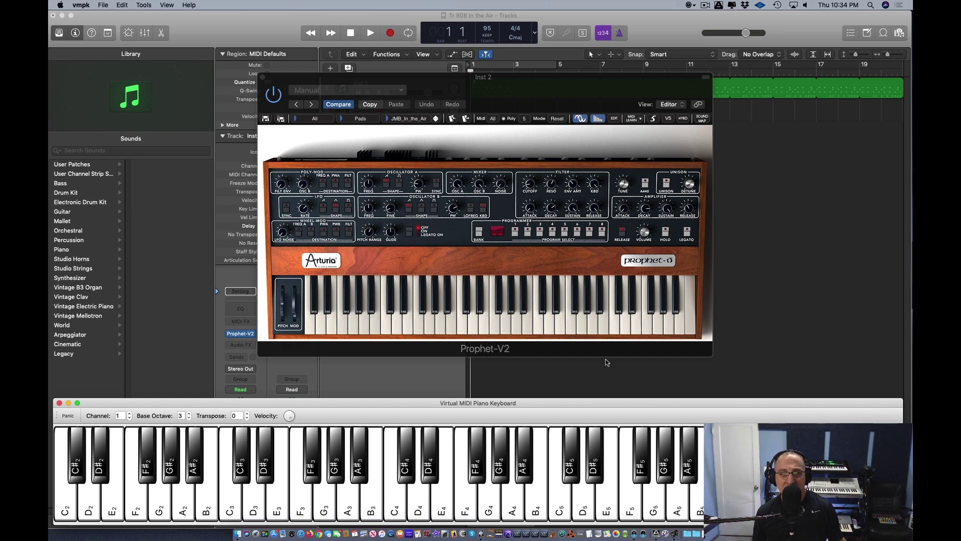
{"action": "left_click", "coordinate": [525, 121]}
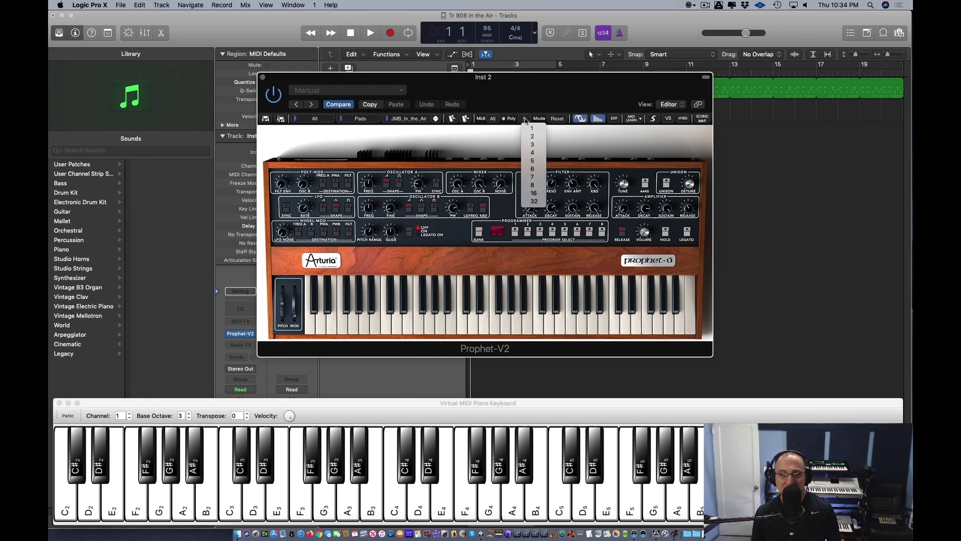
{"action": "left_click", "coordinate": [536, 193]}
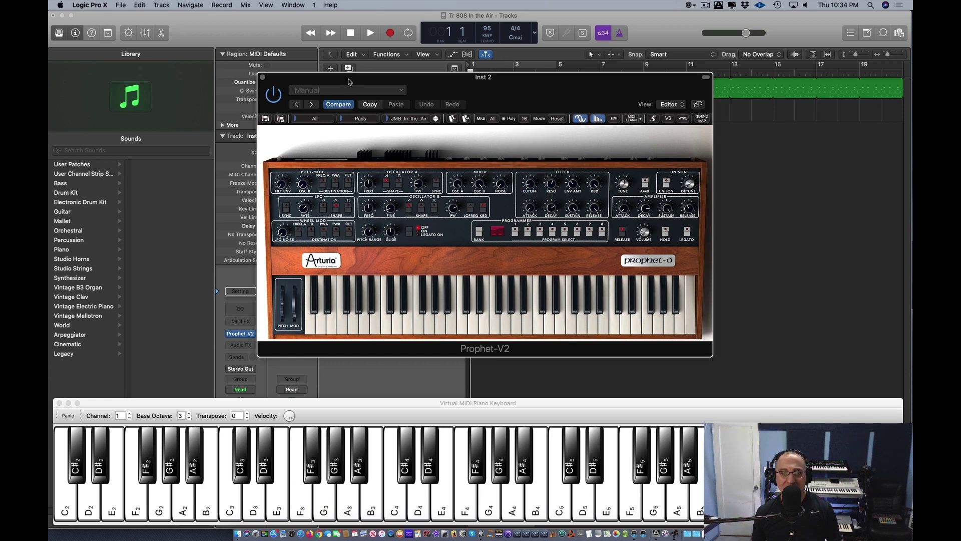
Arrange the Prophet-V2 window between the two track headers and the virtual piano keyboard
{"action": "mouse_move", "coordinate": [349, 80]}
{"action": "left_mouse_down"}
{"action": "mouse_move", "coordinate": [446, 88]}
{"action": "mouse_move", "coordinate": [340, 91]}
{"action": "left_mouse_up"}
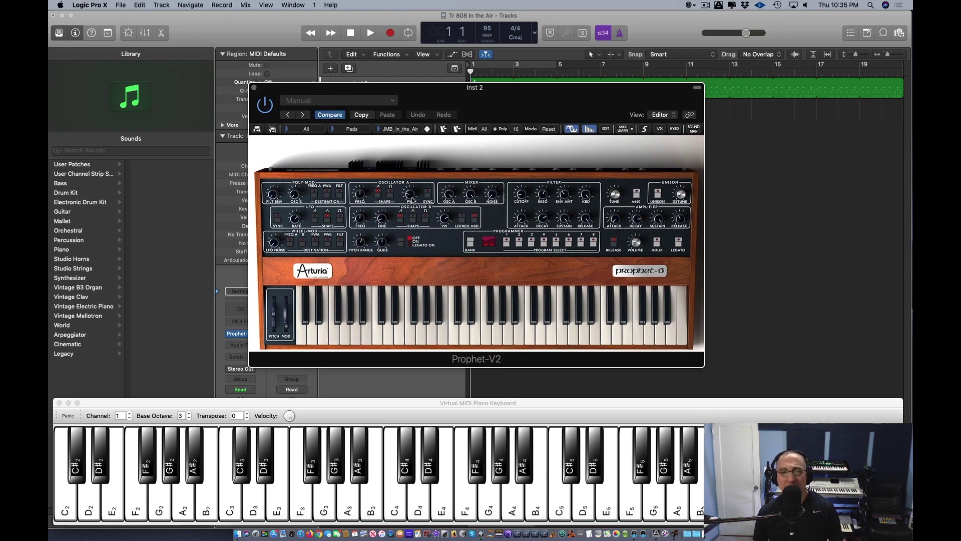
{"action": "mouse_move", "coordinate": [411, 199]}
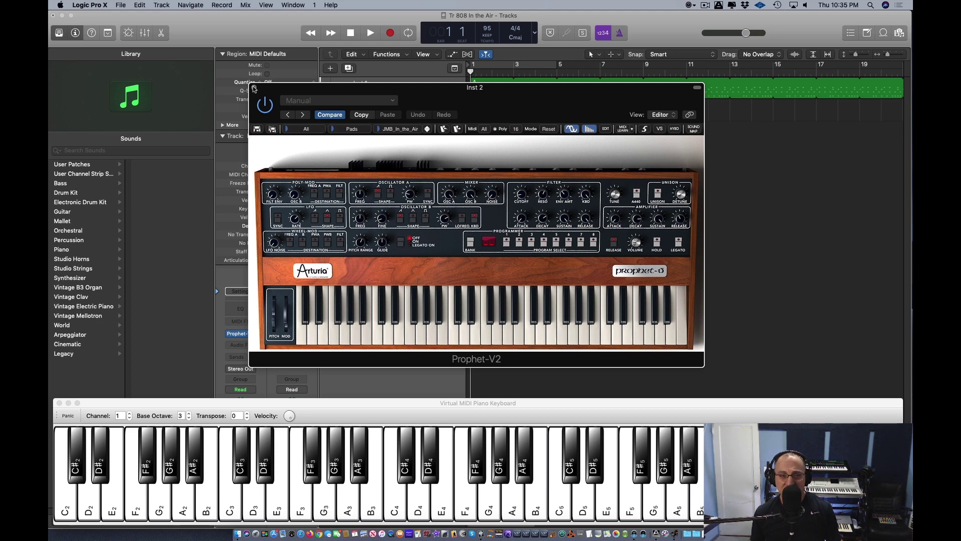
{"action": "left_click_drag", "start_coordinate": [254, 89], "coordinate": [275, 123]}
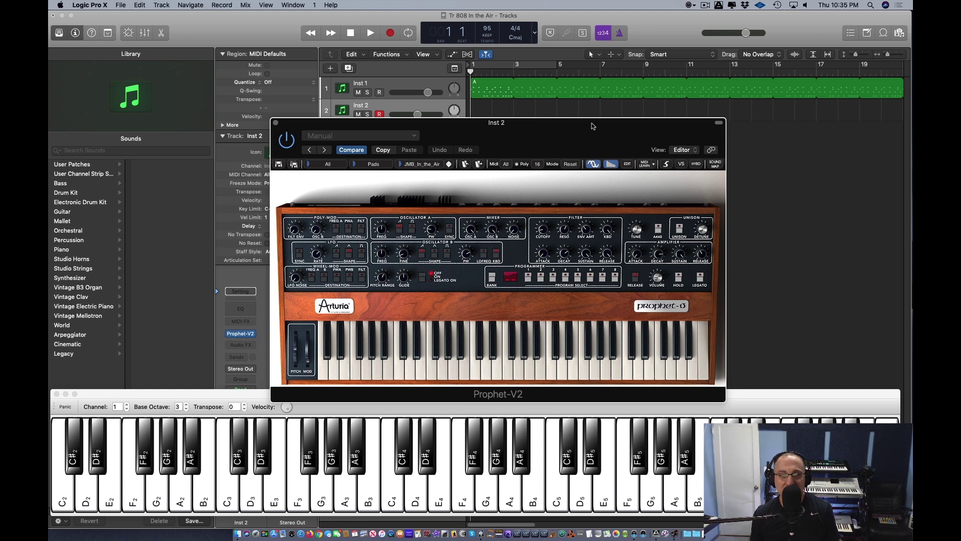
{"action": "left_click_drag", "start_coordinate": [592, 125], "coordinate": [571, 117]}
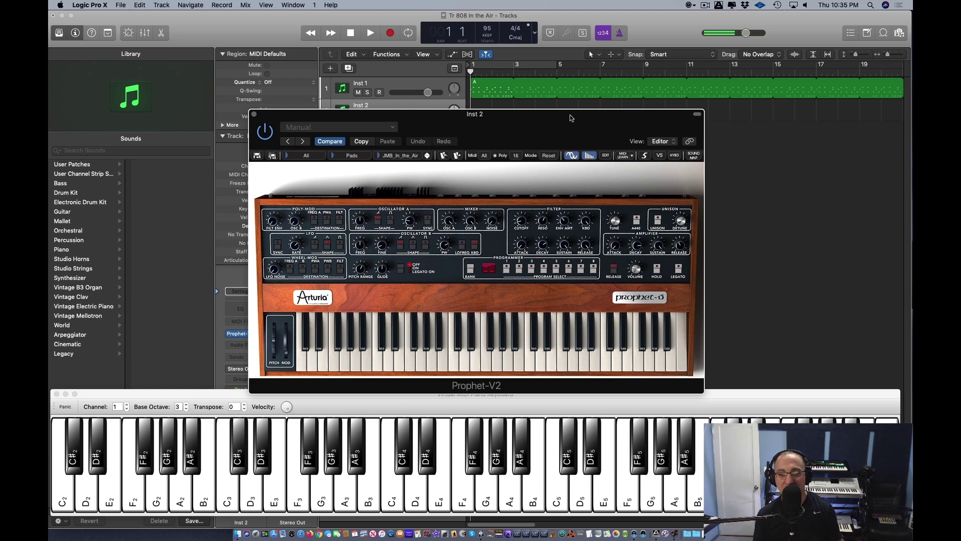
{"action": "left_click_drag", "start_coordinate": [571, 117], "coordinate": [580, 134]}
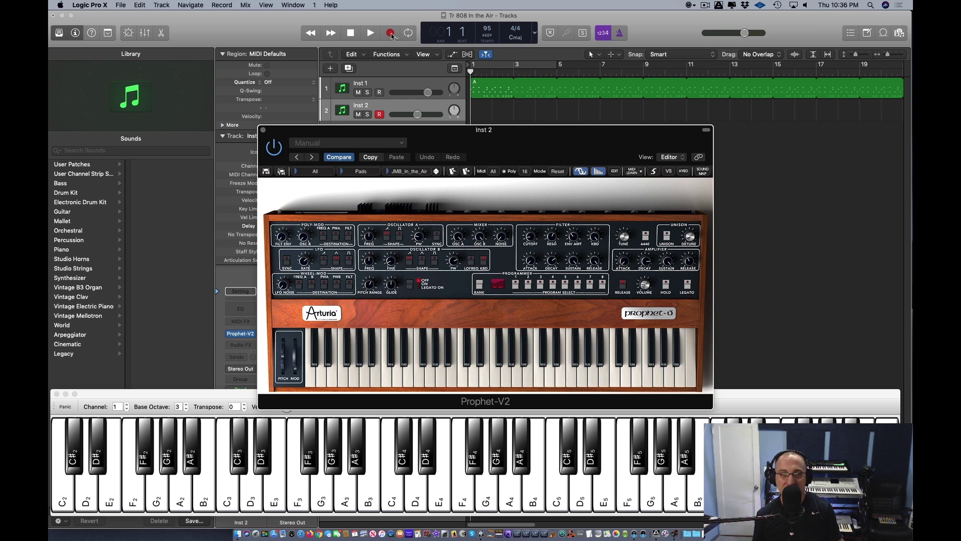
Record a synth chord performance on Inst 2 from the project start and stop near the end of bar 24
{"action": "left_click", "coordinate": [619, 35]}
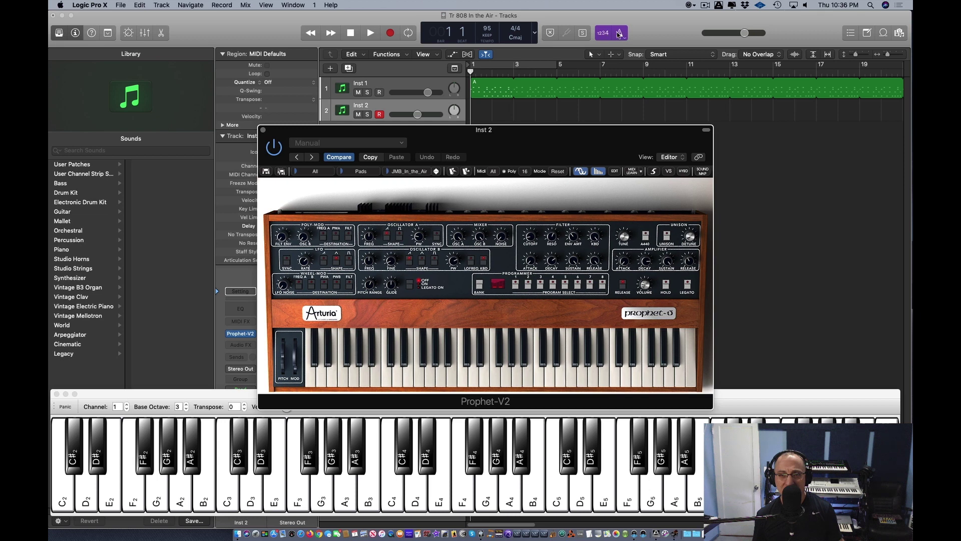
{"action": "left_click", "coordinate": [390, 34]}
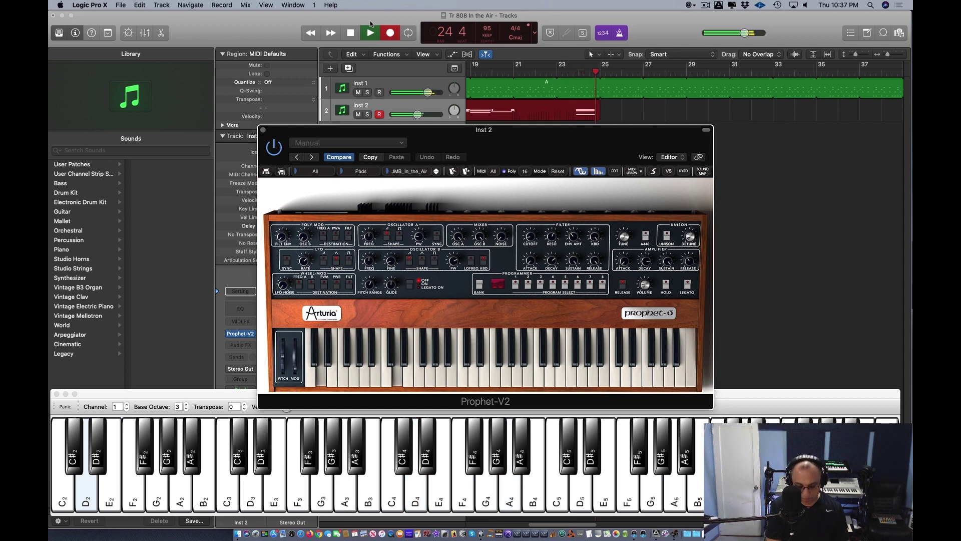
{"action": "key", "text": "space"}
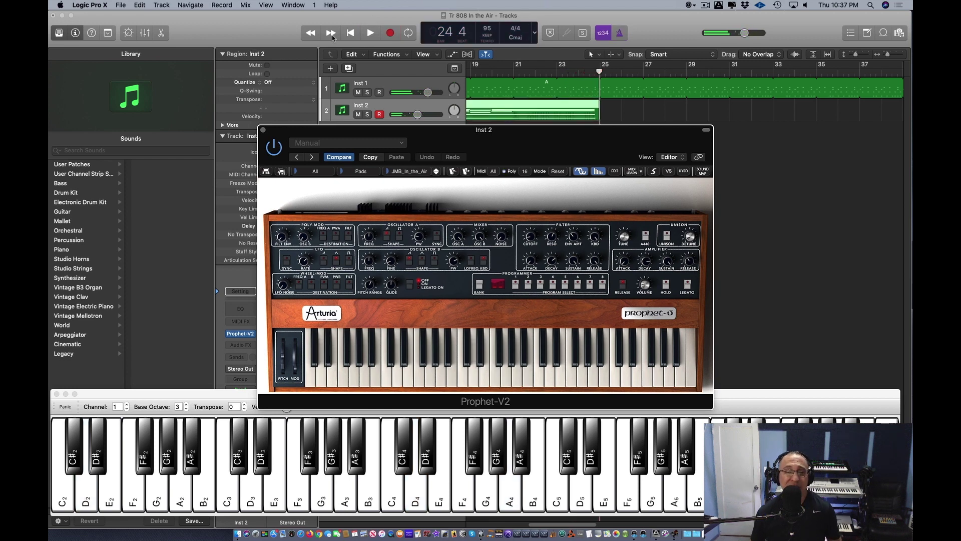
Close the Prophet-V2 window, return to bar 1, and open the recorded Inst 2 region in an enlarged Piano Roll
{"action": "left_click", "coordinate": [263, 130]}
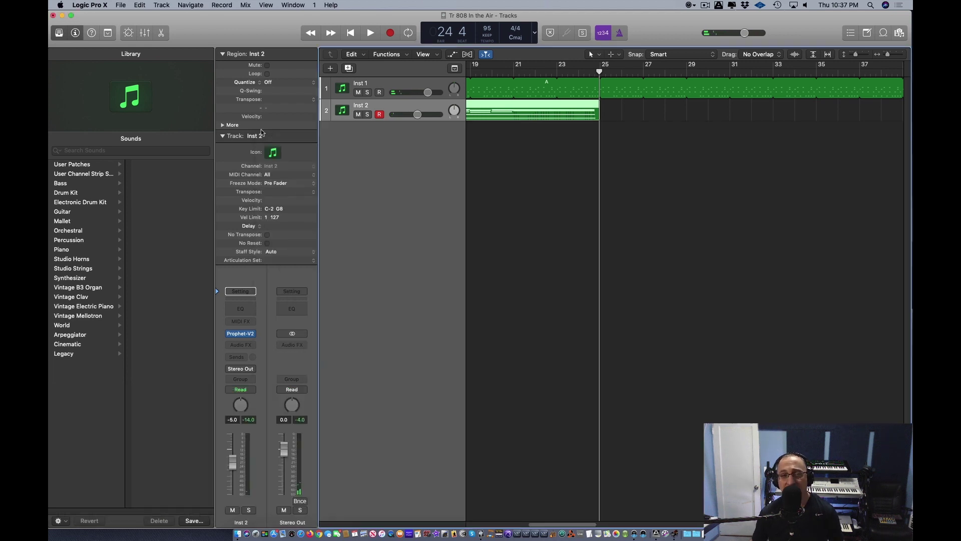
{"action": "left_click", "coordinate": [351, 33]}
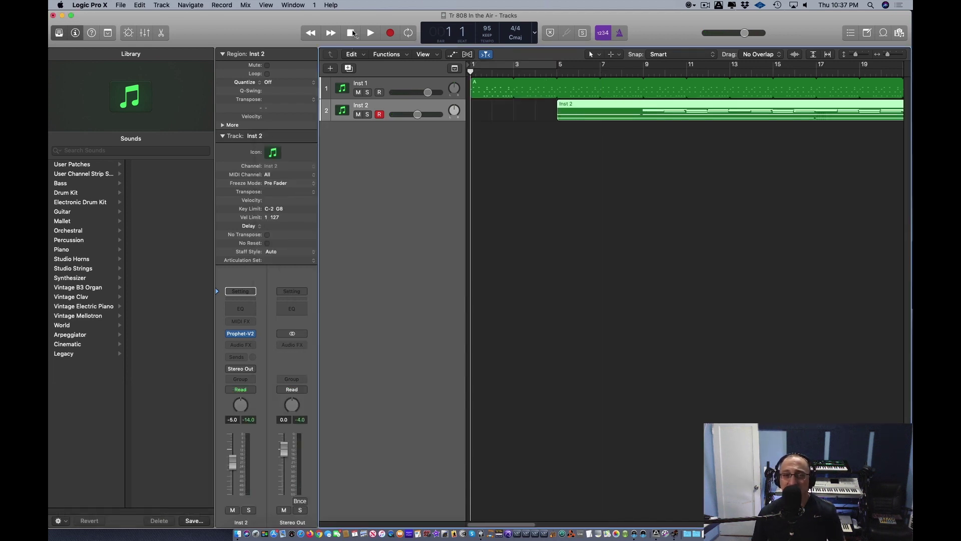
{"action": "double_click", "coordinate": [633, 110]}
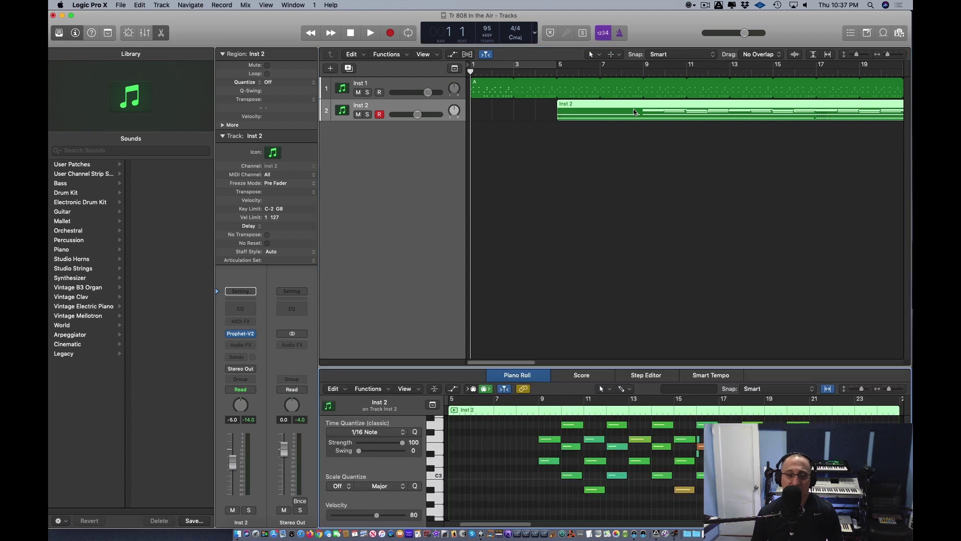
{"action": "left_click_drag", "start_coordinate": [583, 367], "coordinate": [580, 170]}
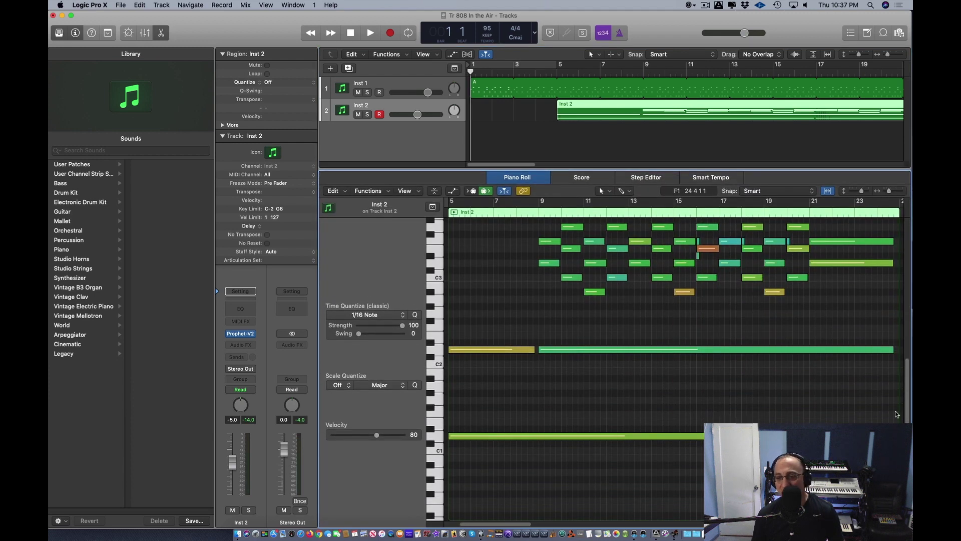
{"action": "left_click_drag", "start_coordinate": [909, 416], "coordinate": [907, 386]}
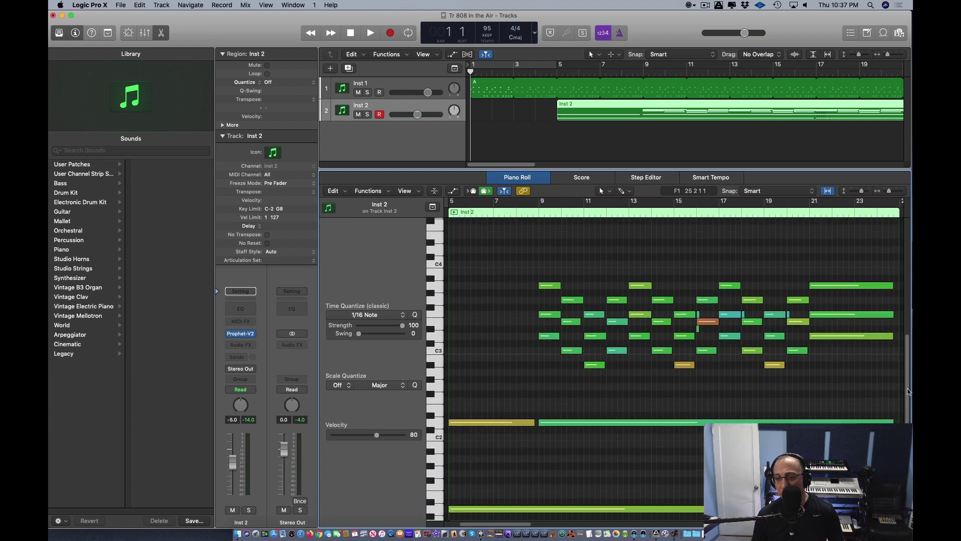
Delete the very short stray notes near bars 16, 18 and 20 in the Inst 2 region
{"action": "left_click", "coordinate": [700, 315]}
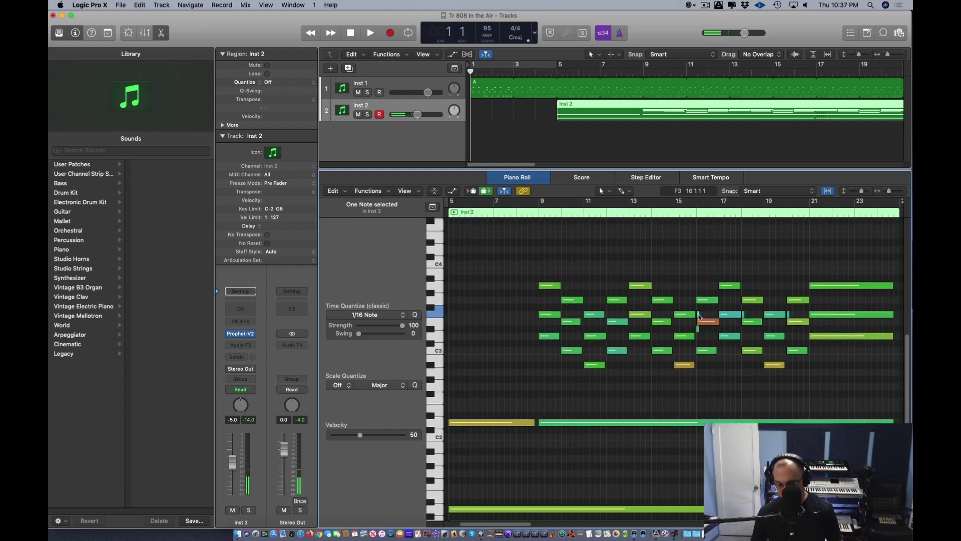
{"action": "left_click", "coordinate": [709, 313]}
{"action": "left_click", "coordinate": [699, 316]}
{"action": "left_click_drag", "start_coordinate": [699, 315], "coordinate": [757, 317]}
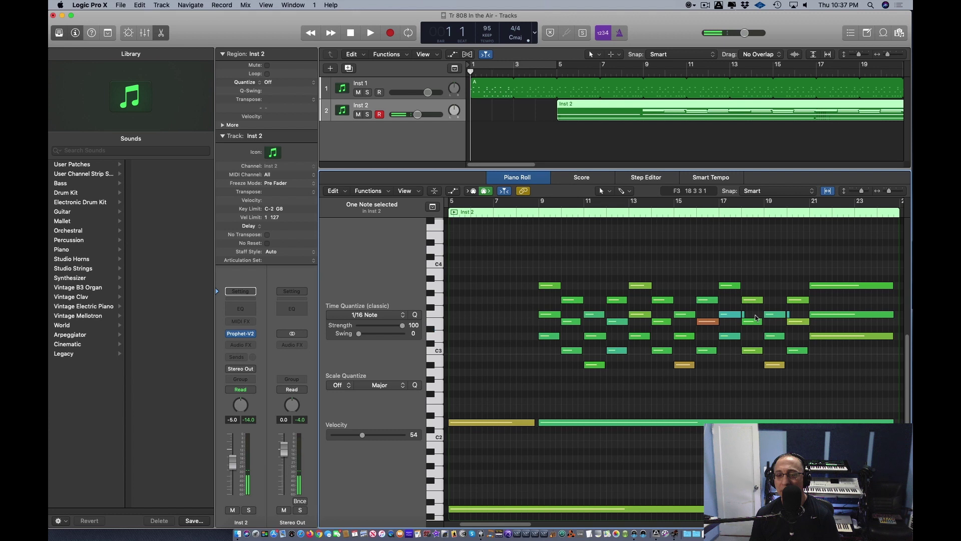
{"action": "left_click", "coordinate": [789, 314]}
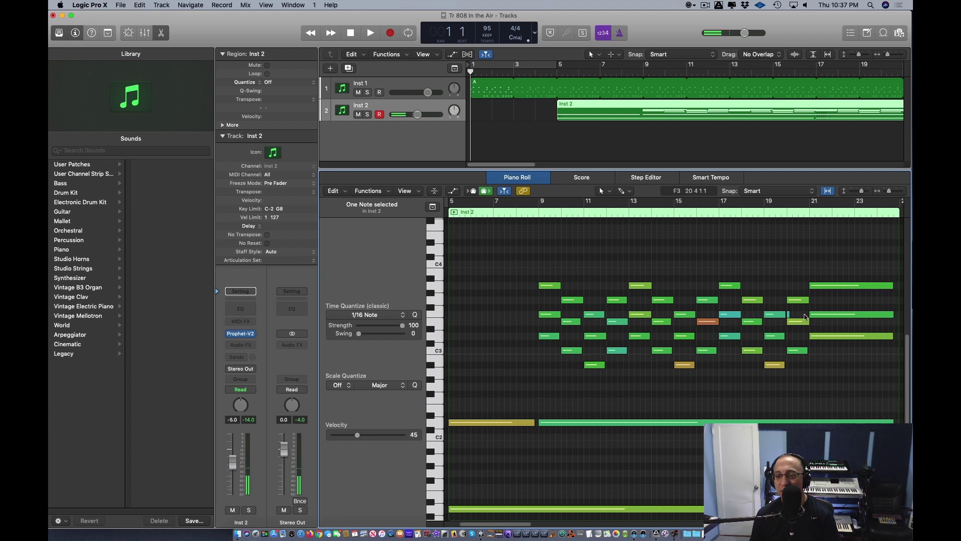
{"action": "key", "text": "Delete"}
Place the playhead at bar 9 and lengthen the F3 and A#2 notes of bar 11 to about the start of bar 12
{"action": "left_click", "coordinate": [538, 211]}
{"action": "scroll", "coordinate": [538, 212], "scroll_direction": "up", "scroll_amount": 5}
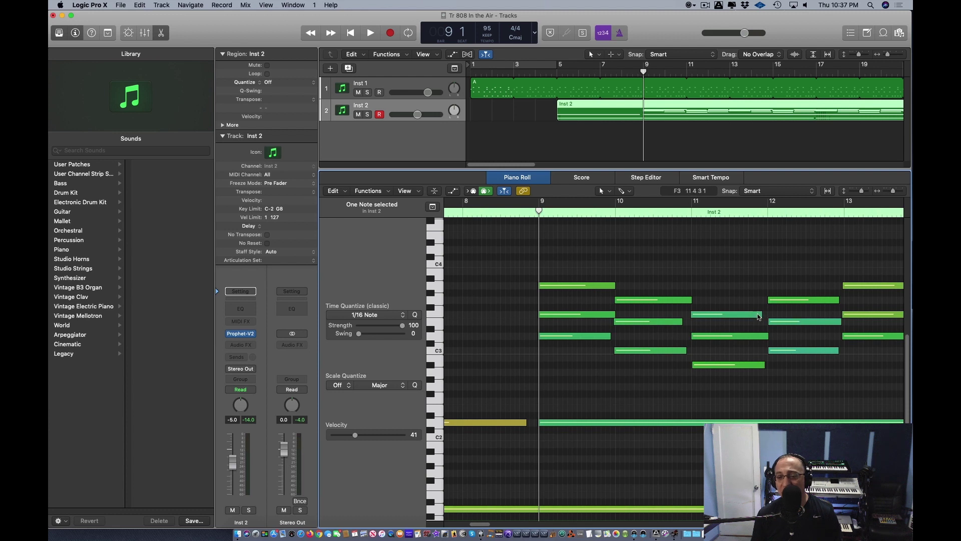
{"action": "left_click_drag", "start_coordinate": [759, 315], "coordinate": [767, 314]}
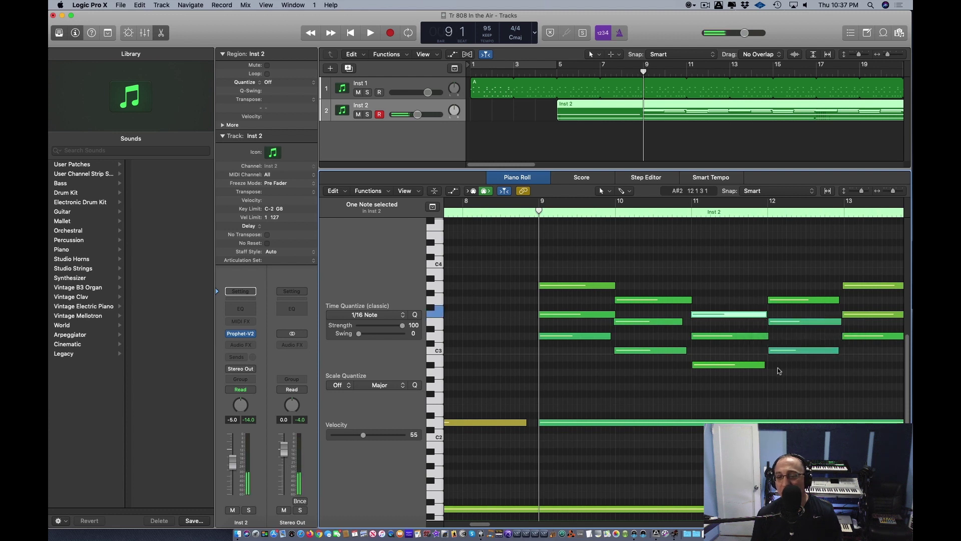
{"action": "left_click_drag", "start_coordinate": [764, 365], "coordinate": [767, 365]}
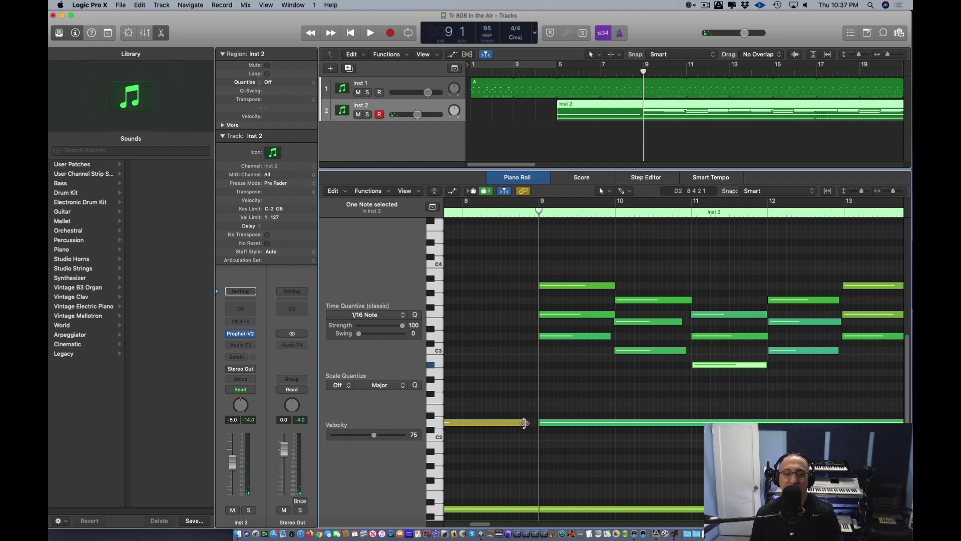
Lengthen the D2 note that stops just short of bar 9 to the start of bar 9, and play the project from bar 1
{"action": "left_click_drag", "start_coordinate": [523, 421], "coordinate": [535, 315]}
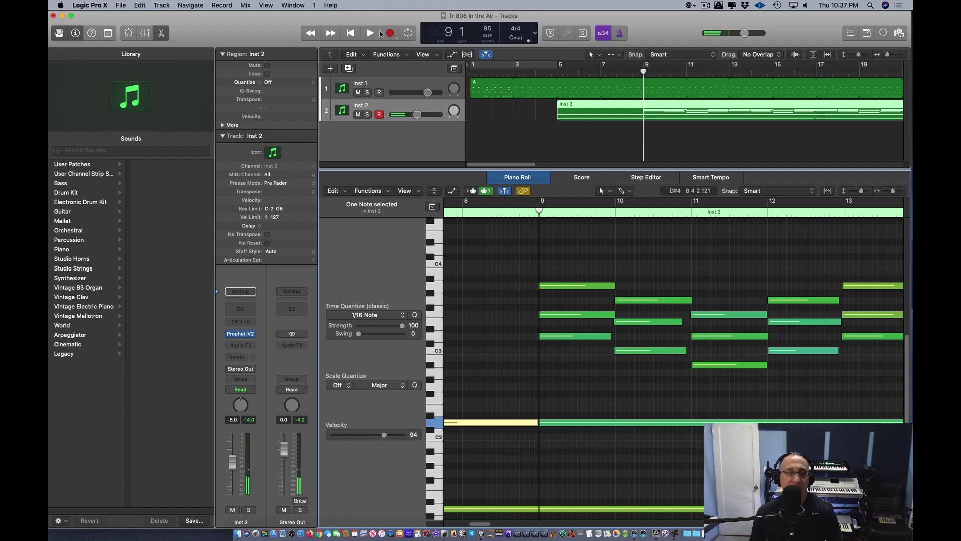
{"action": "left_click", "coordinate": [351, 33]}
{"action": "left_click", "coordinate": [370, 33]}
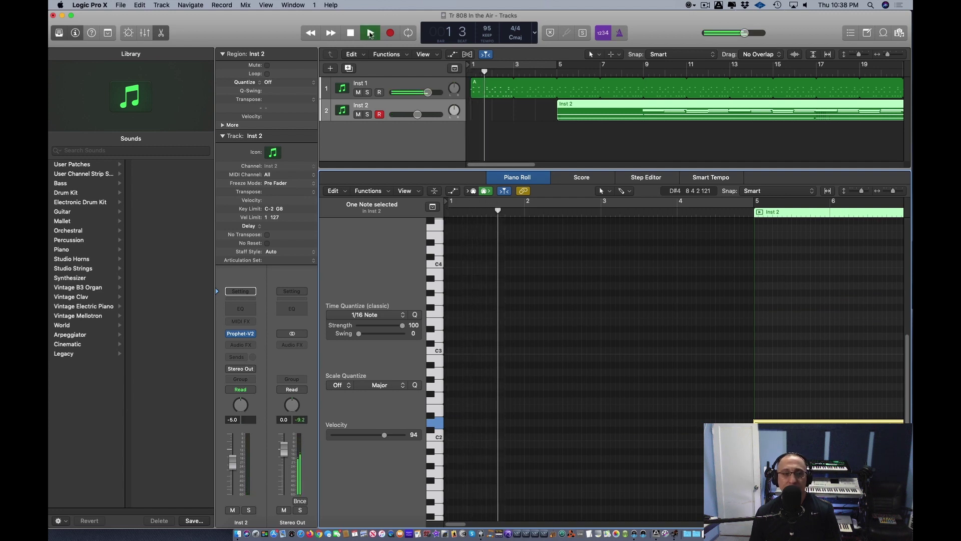
Show the Inst 2 region as notation in the Score editor during playback and enlarge the editor area
{"action": "left_click", "coordinate": [163, 33]}
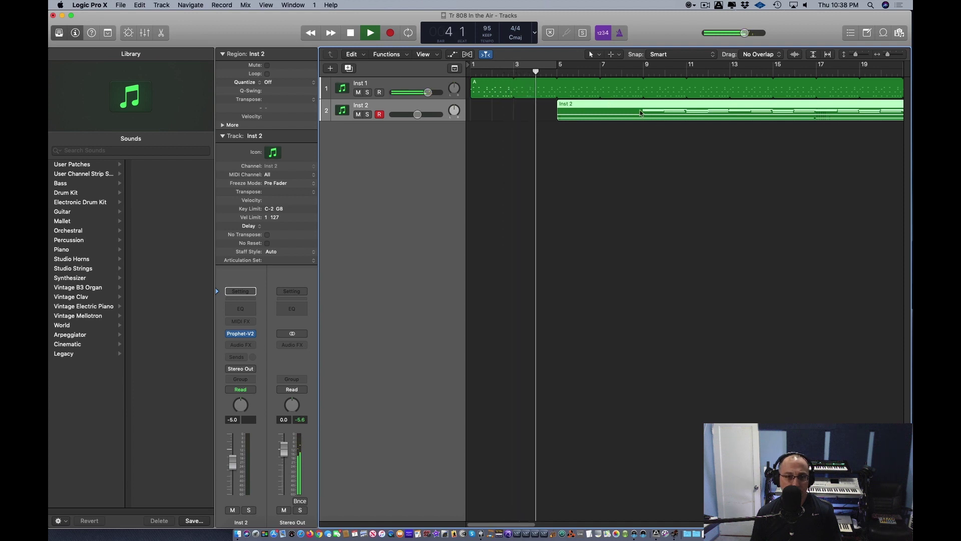
{"action": "key", "text": "e"}
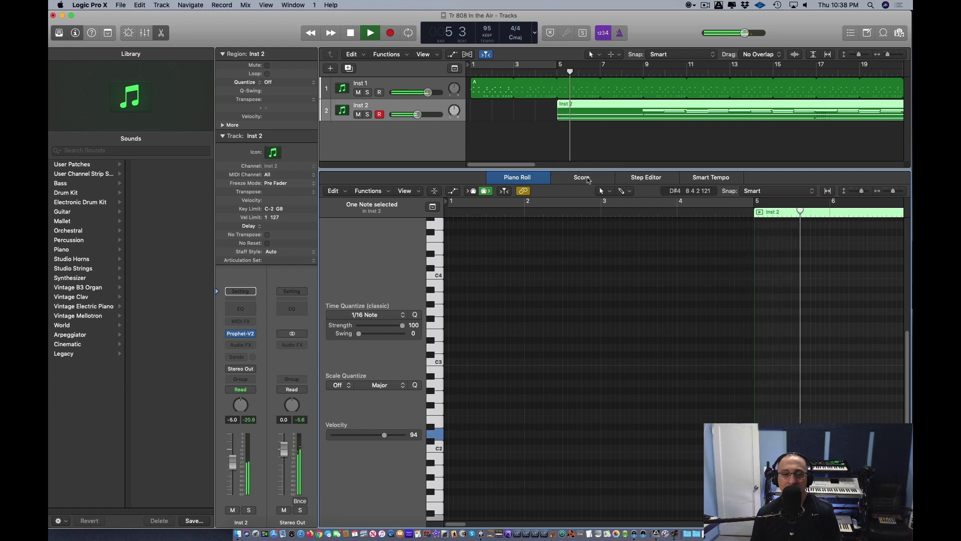
{"action": "left_click", "coordinate": [582, 177]}
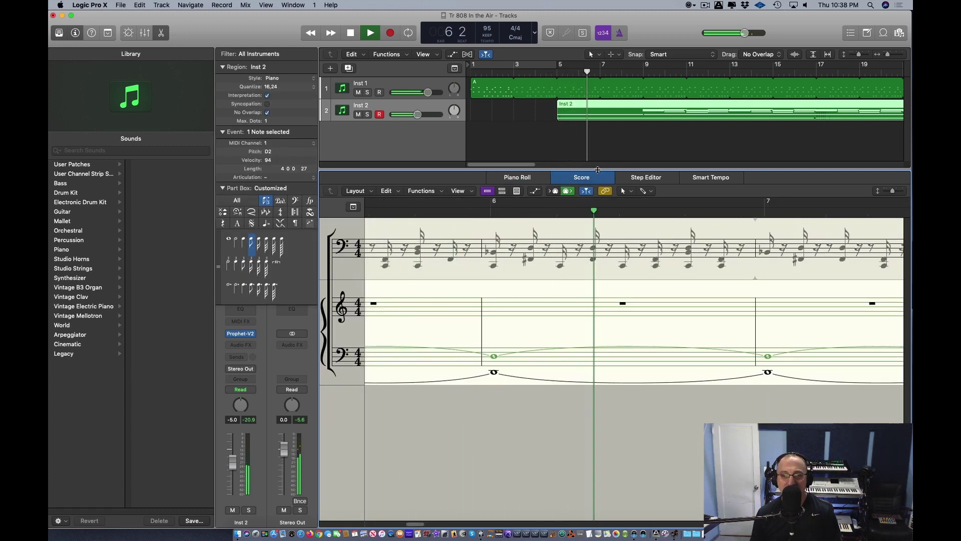
{"action": "left_click_drag", "start_coordinate": [599, 168], "coordinate": [601, 140]}
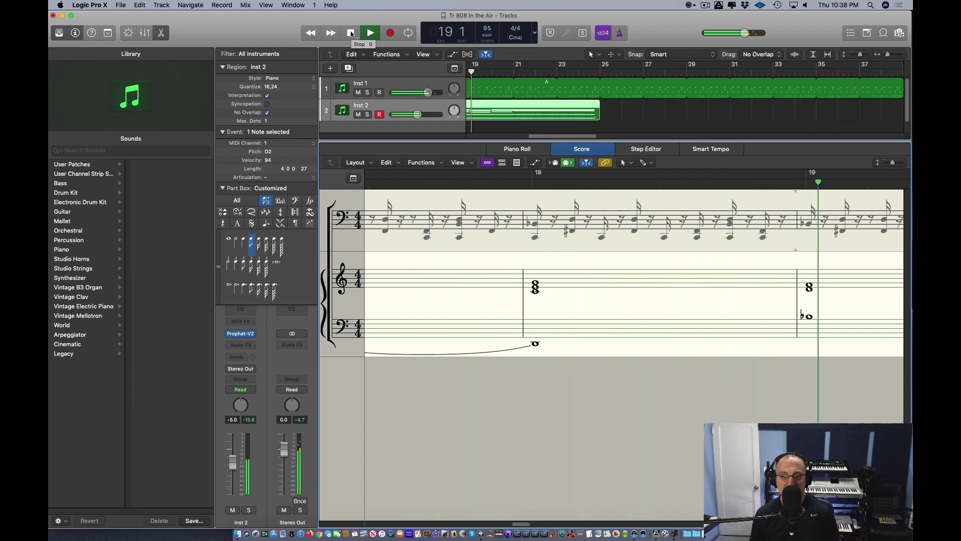
Stop playback in bar 24, return the playhead to bar 1 and close the Score editor
{"action": "left_click", "coordinate": [350, 33]}
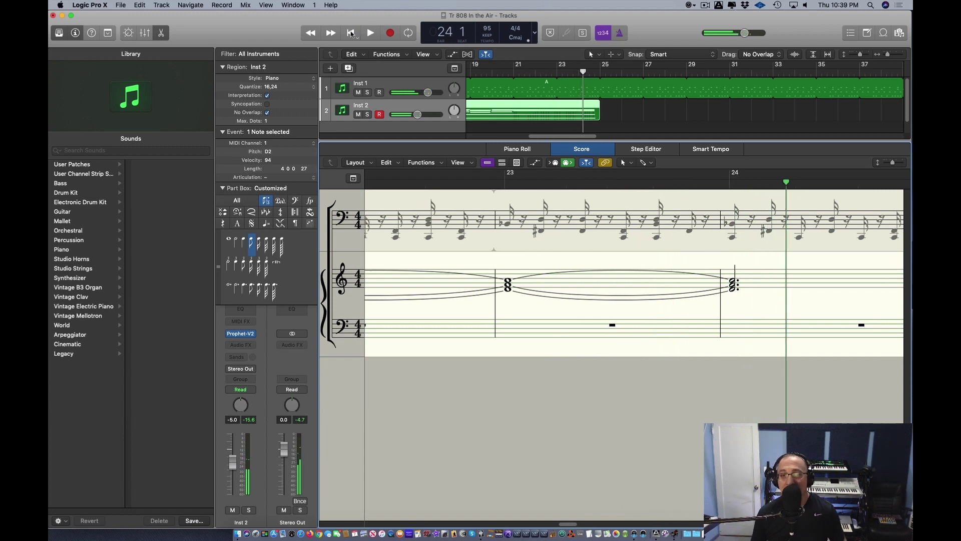
{"action": "left_click", "coordinate": [350, 33]}
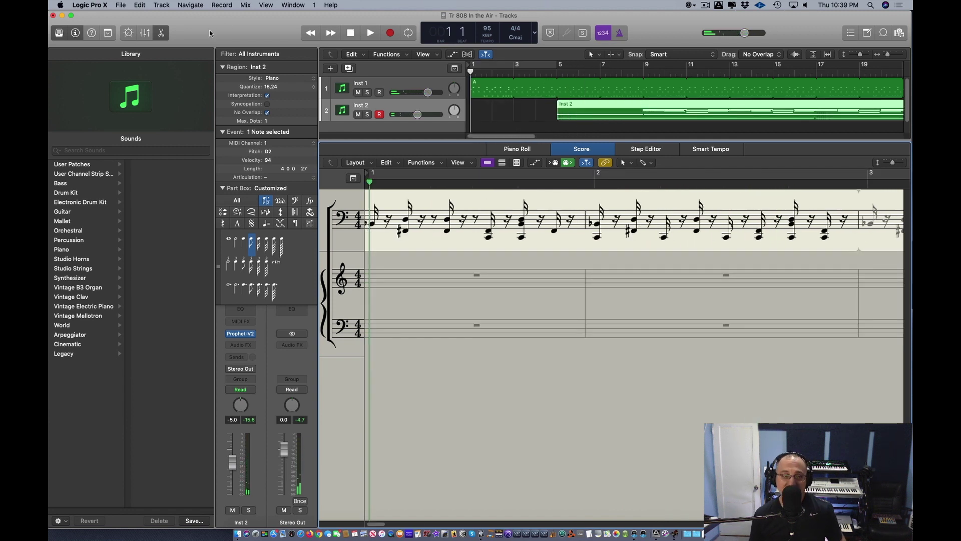
{"action": "left_click", "coordinate": [165, 33]}
{"action": "left_click_drag", "start_coordinate": [231, 33], "coordinate": [230, 33]}
{"action": "left_click_drag", "start_coordinate": [295, 21], "coordinate": [296, 20]}
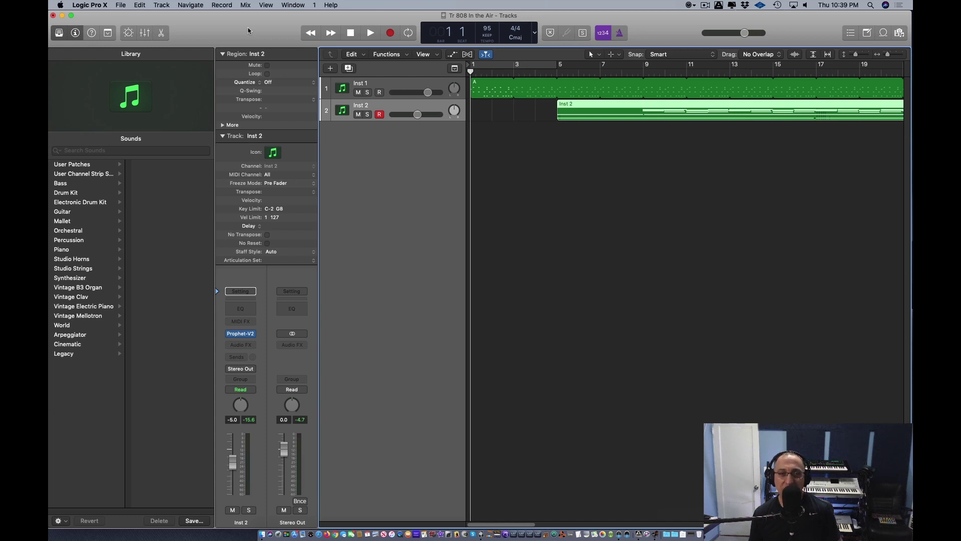
{"action": "left_click_drag", "start_coordinate": [360, 16], "coordinate": [361, 17]}
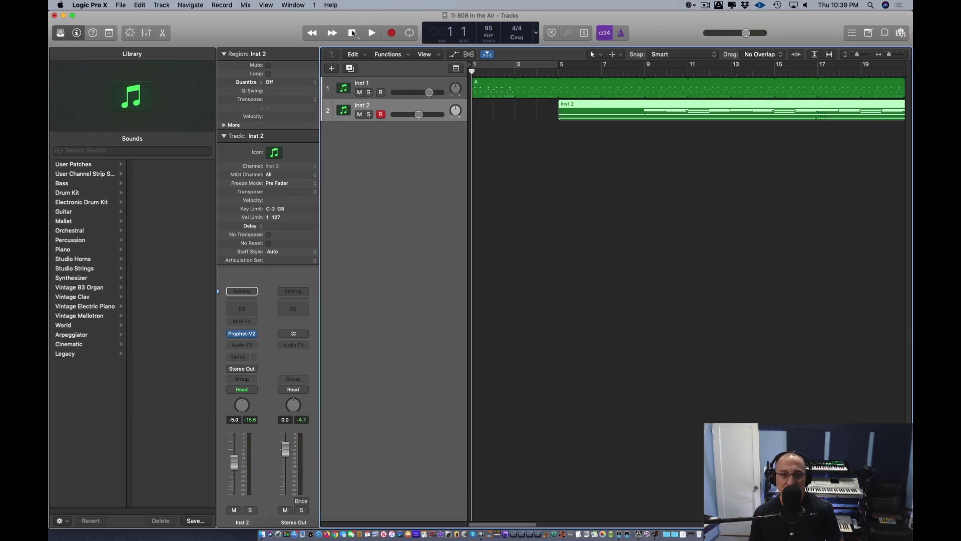